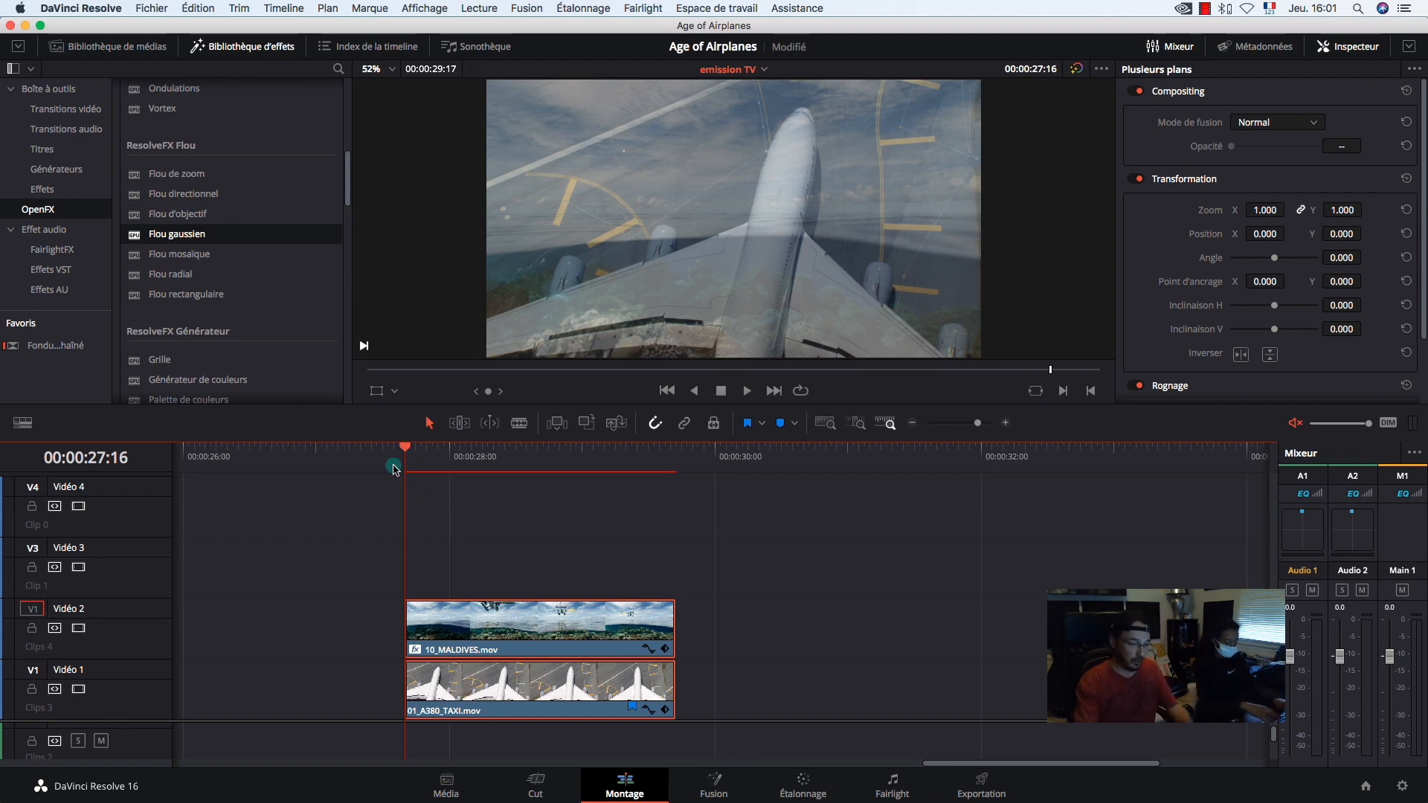
Undo the last four edits to bring back the 06_MILKYWAY.mov and Dégradé Quatre couleurs clips in the timeline stack.
key(super+z)
key(super+z)
key(super+z)
key(super+z)
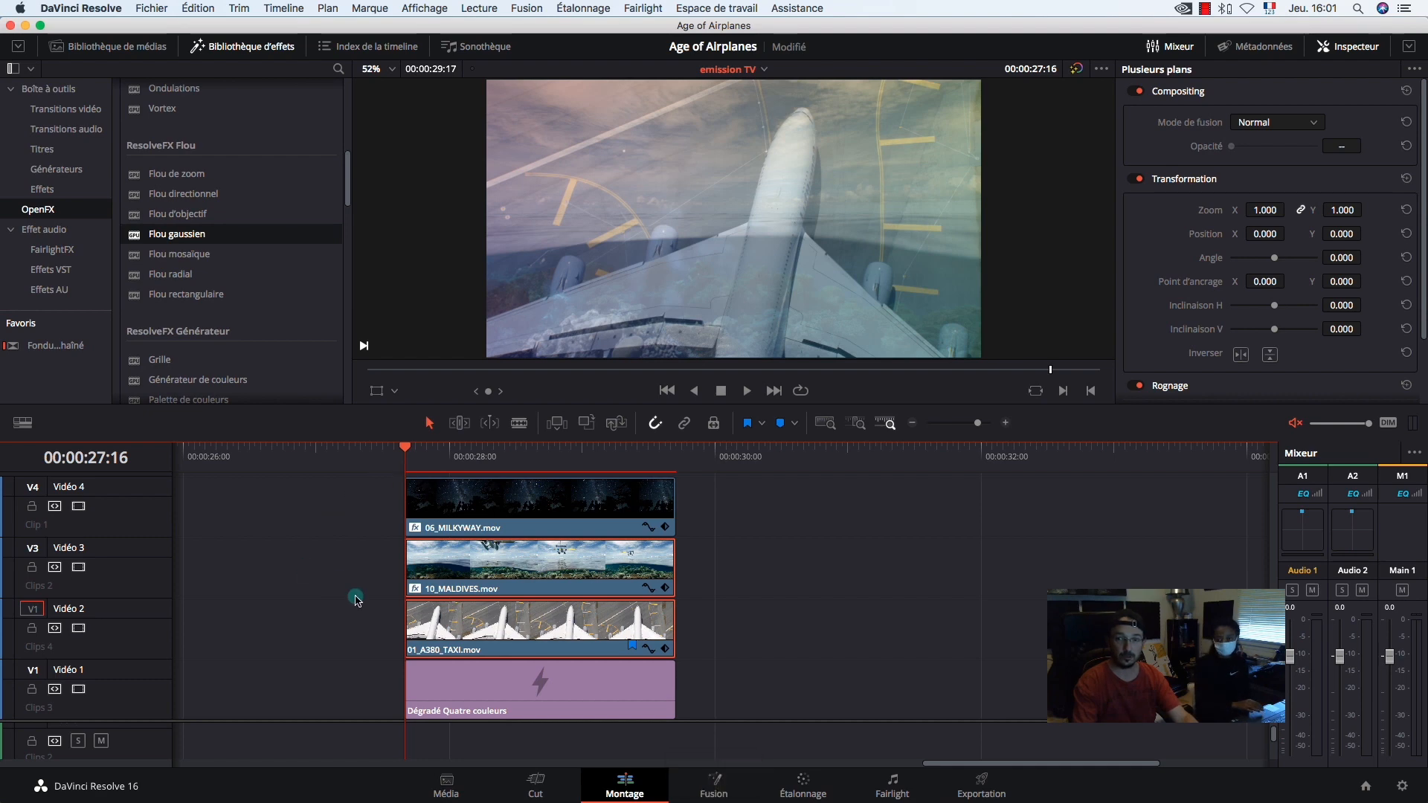
View only the four-colour gradient around 00:00:28:09 by disabling video tracks 2, 3 and 4.
click(498, 454)
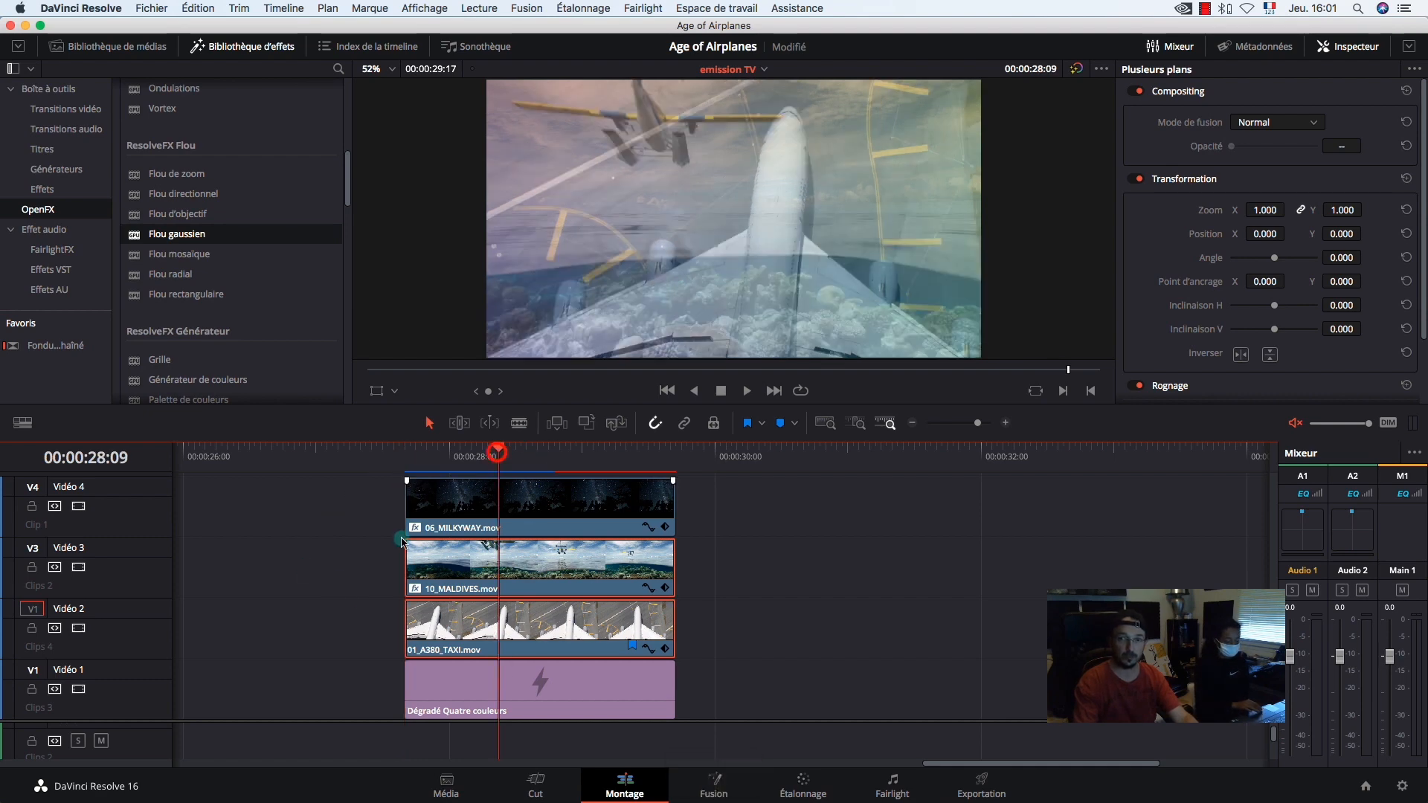
click(79, 628)
click(78, 567)
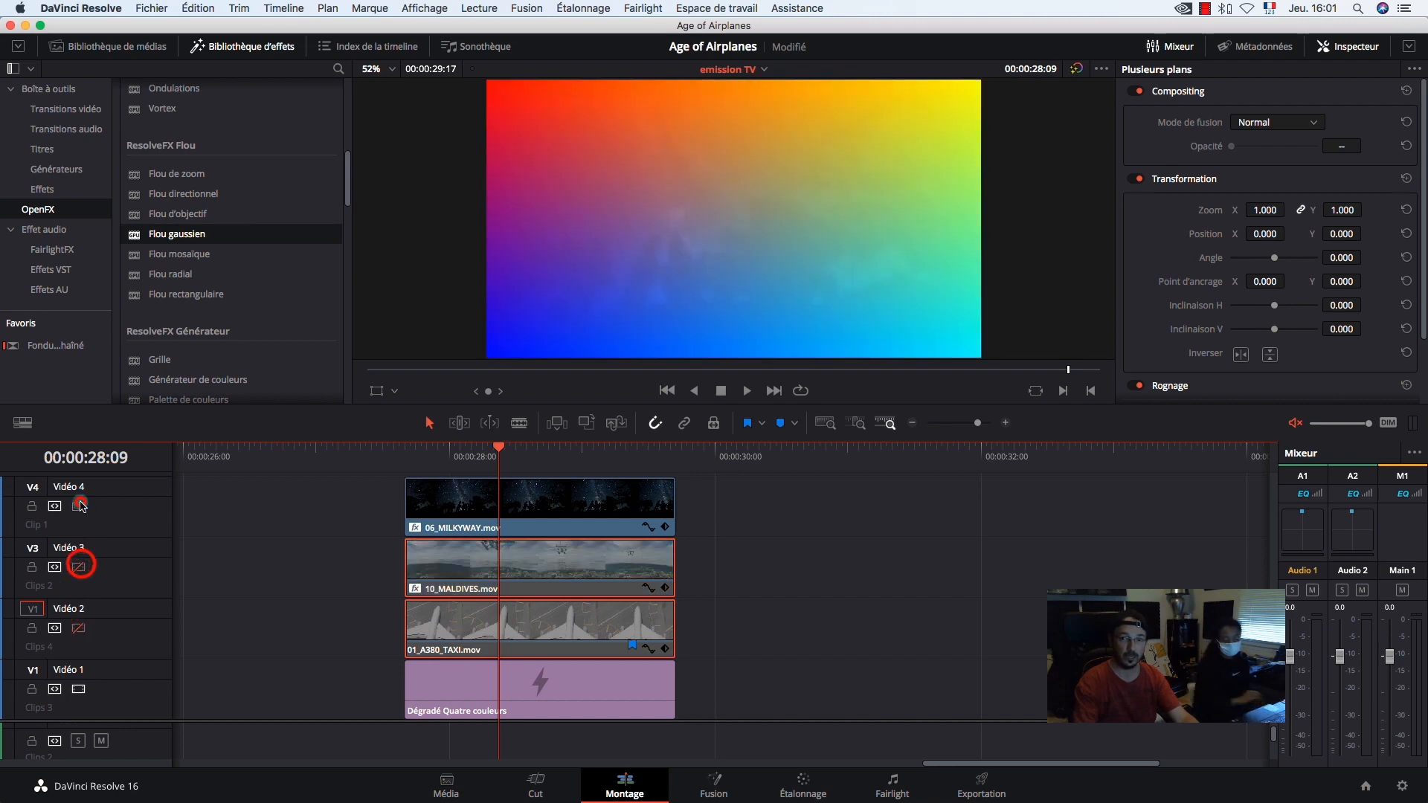
click(78, 506)
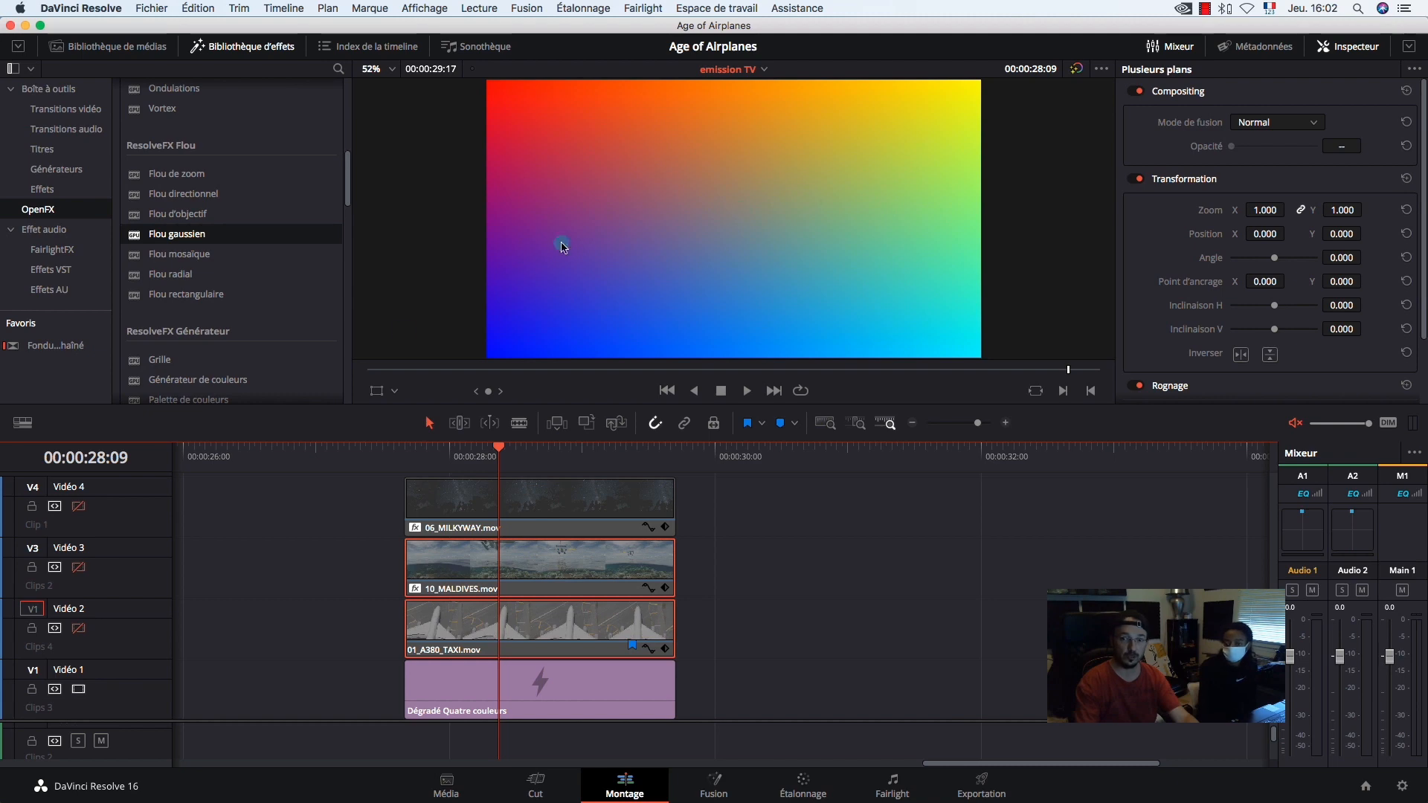
Re-enable video tracks 2, 3 and 4 one by one to view how each layer builds up the composite.
click(475, 698)
click(112, 647)
click(78, 629)
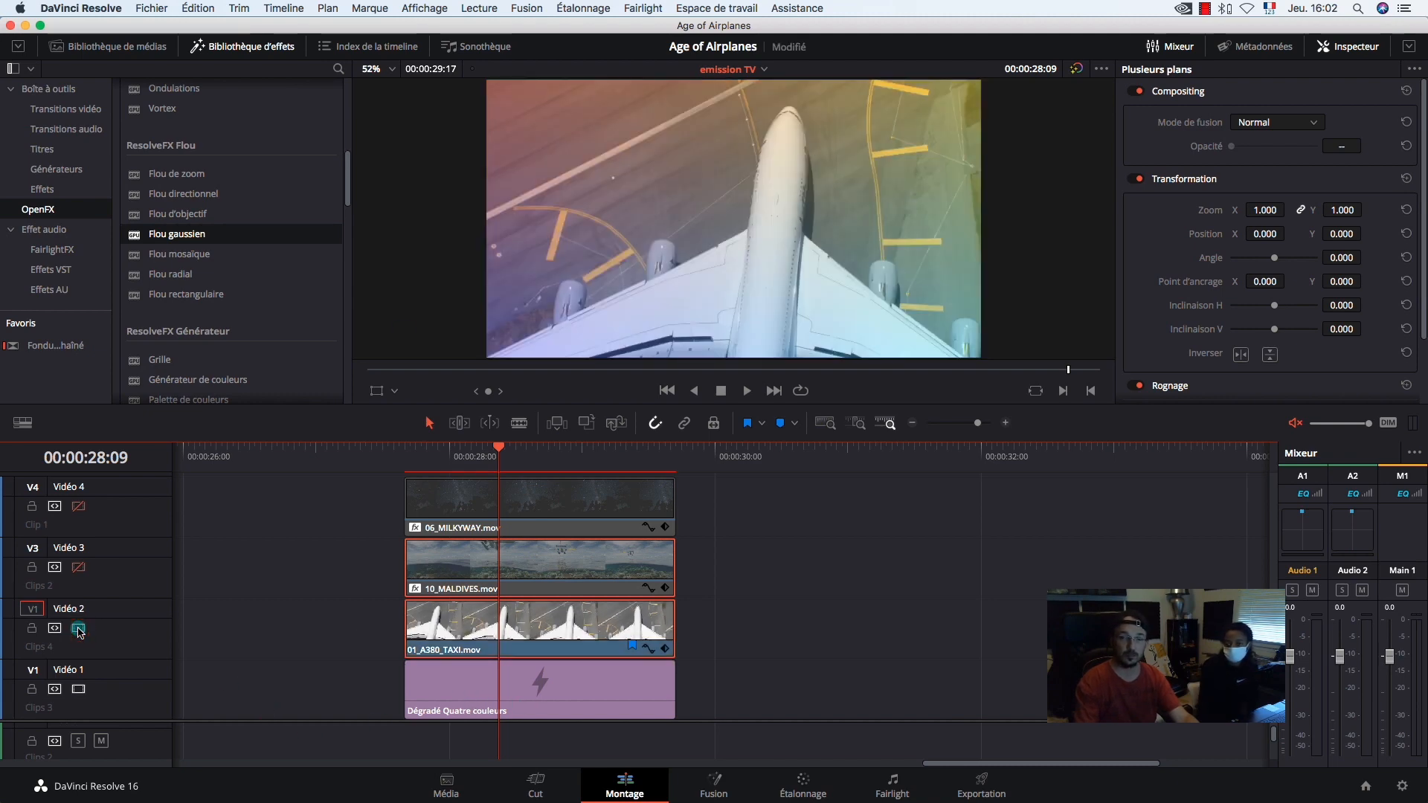
click(79, 567)
click(732, 389)
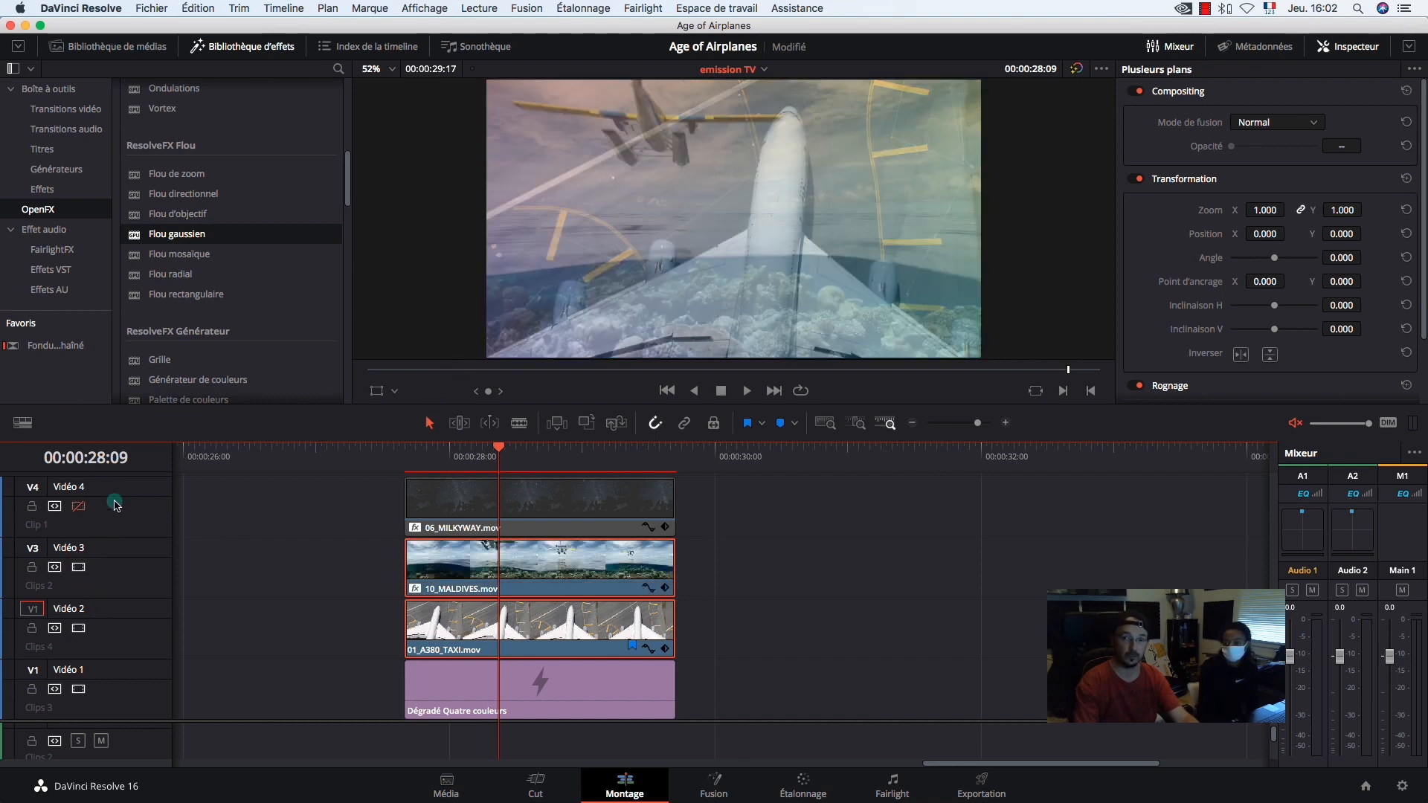
click(80, 505)
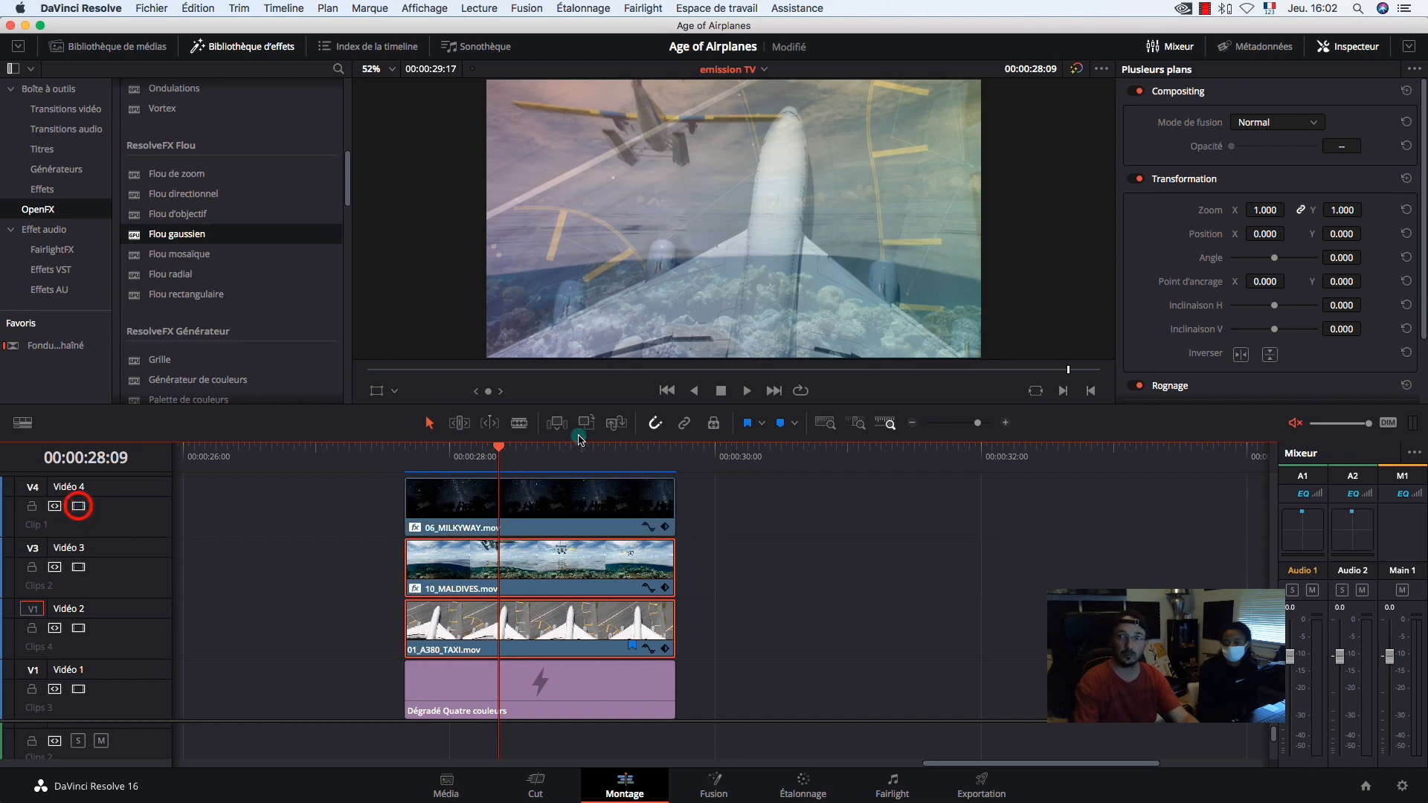
Select the 06_MILKYWAY.mov clip and scrub the composite forward to 00:00:28:23 to preview the stacked layers.
click(561, 492)
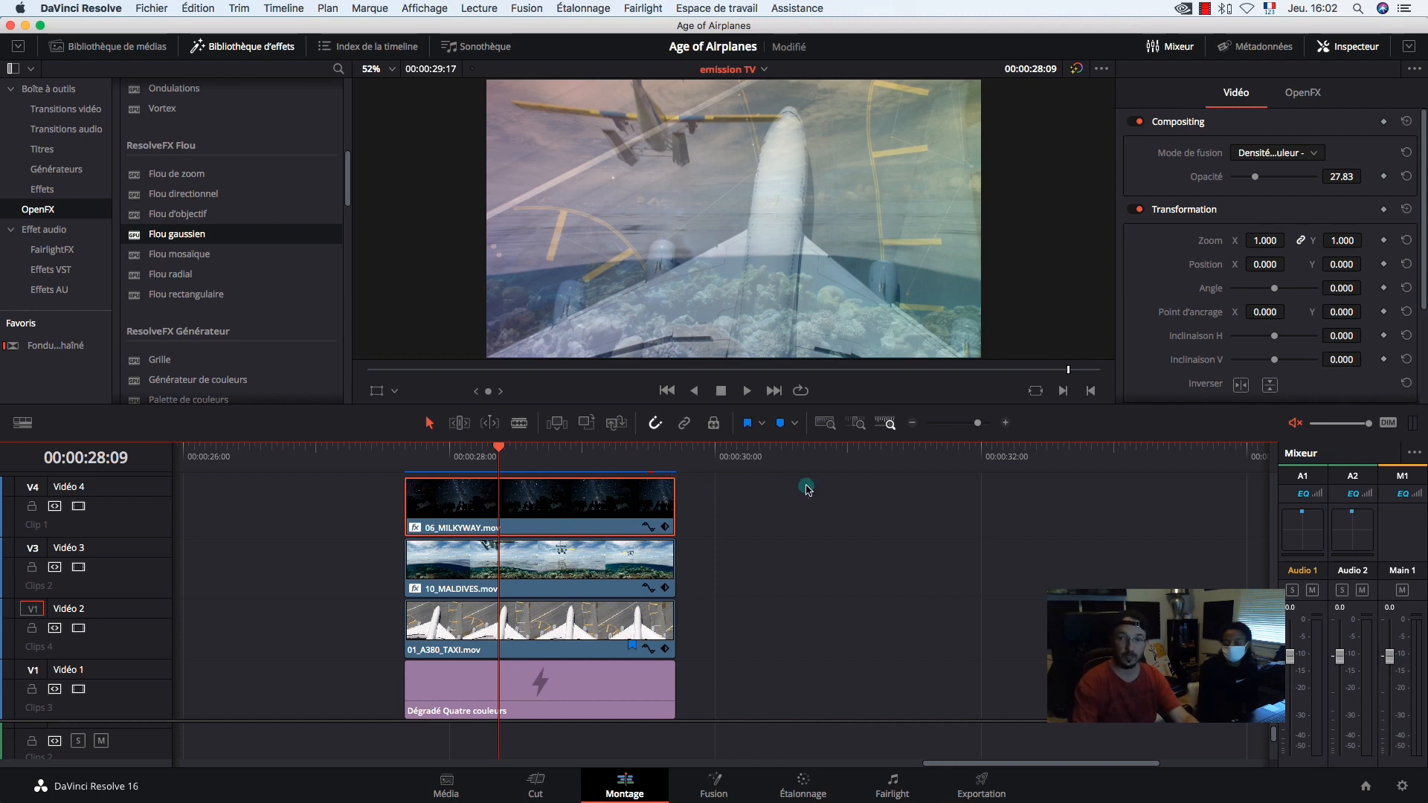
drag(808, 488, 554, 525)
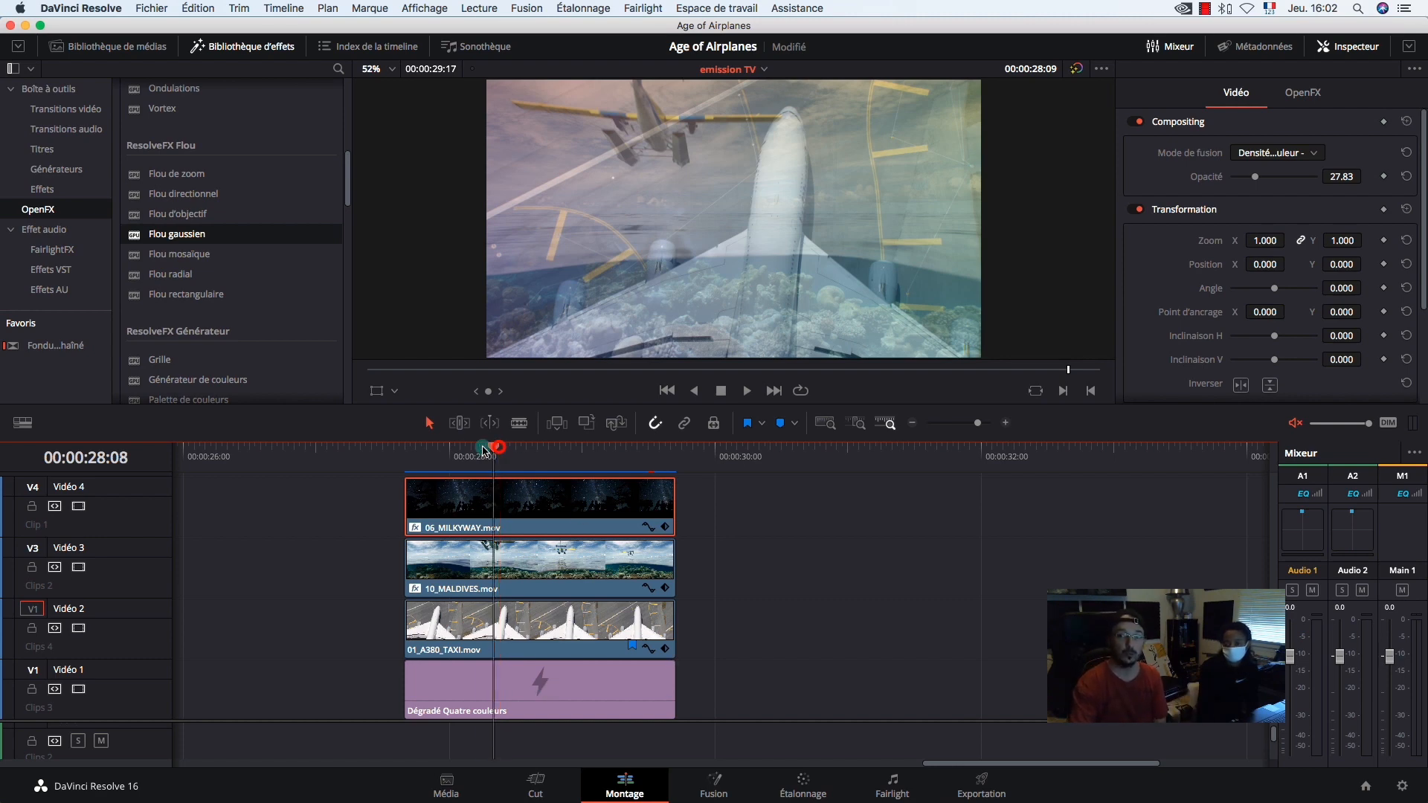
drag(496, 442, 577, 446)
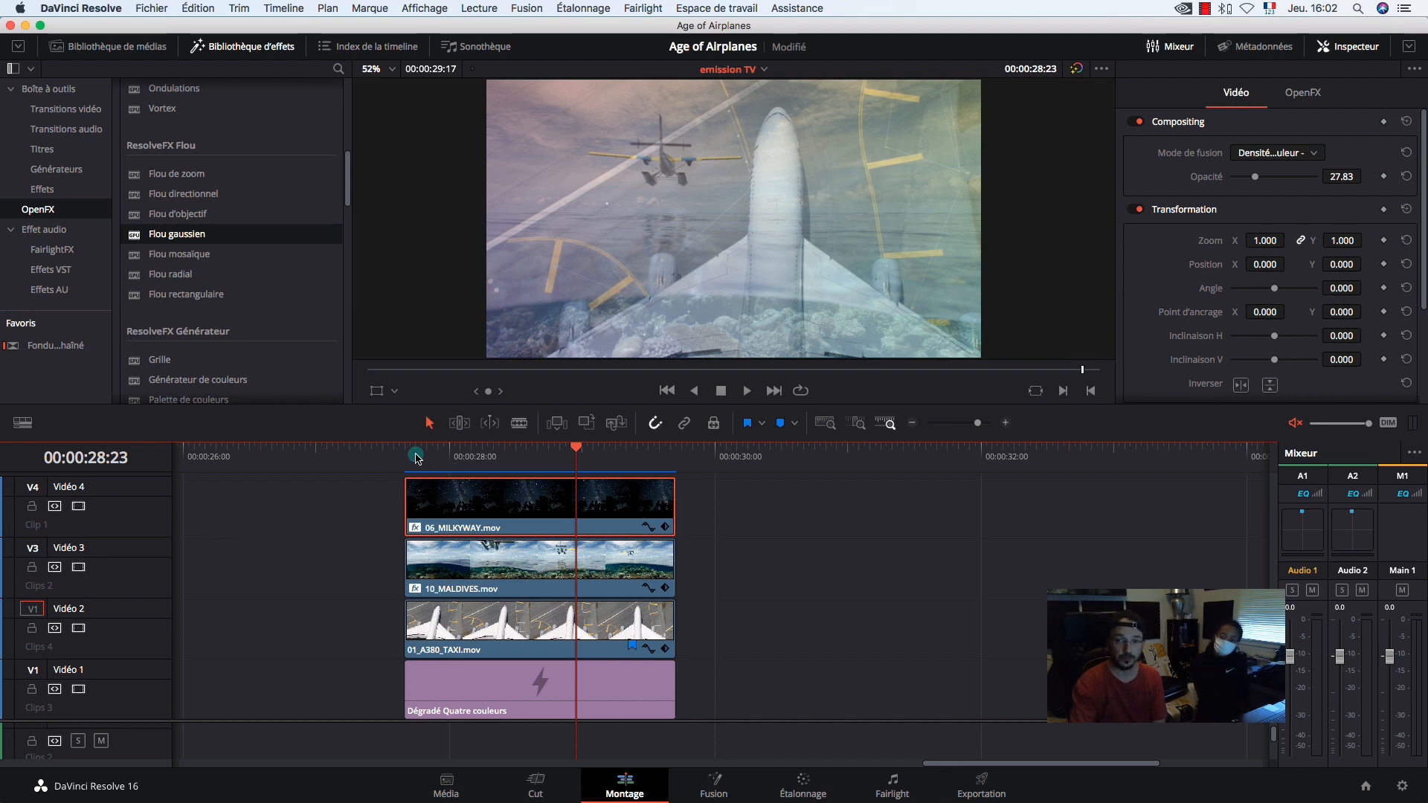
Delete the 06_MILKYWAY.mov clip on Vidéo 4 and the Dégradé Quatre couleurs clip on Vidéo 1.
click(448, 513)
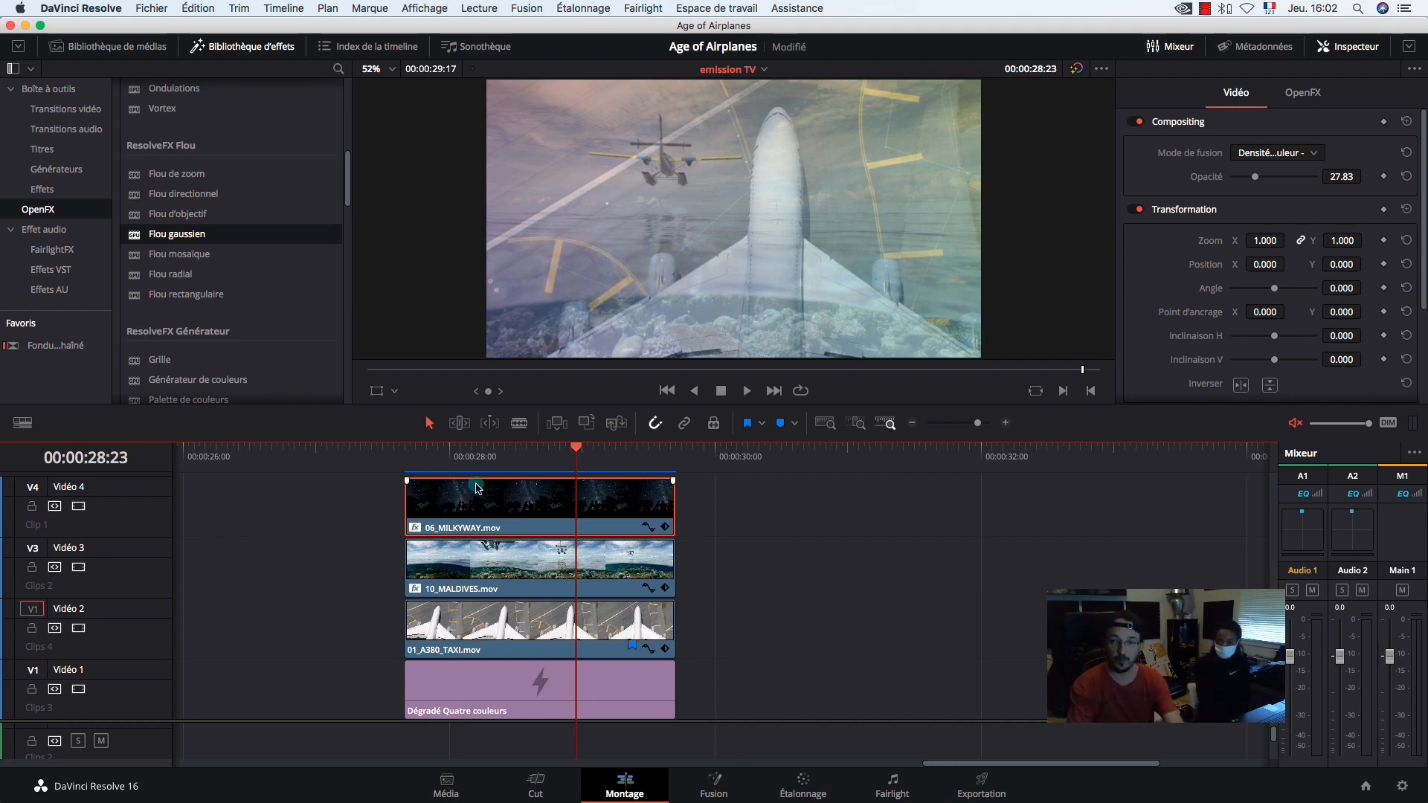
key(Delete)
click(537, 677)
key(Delete)
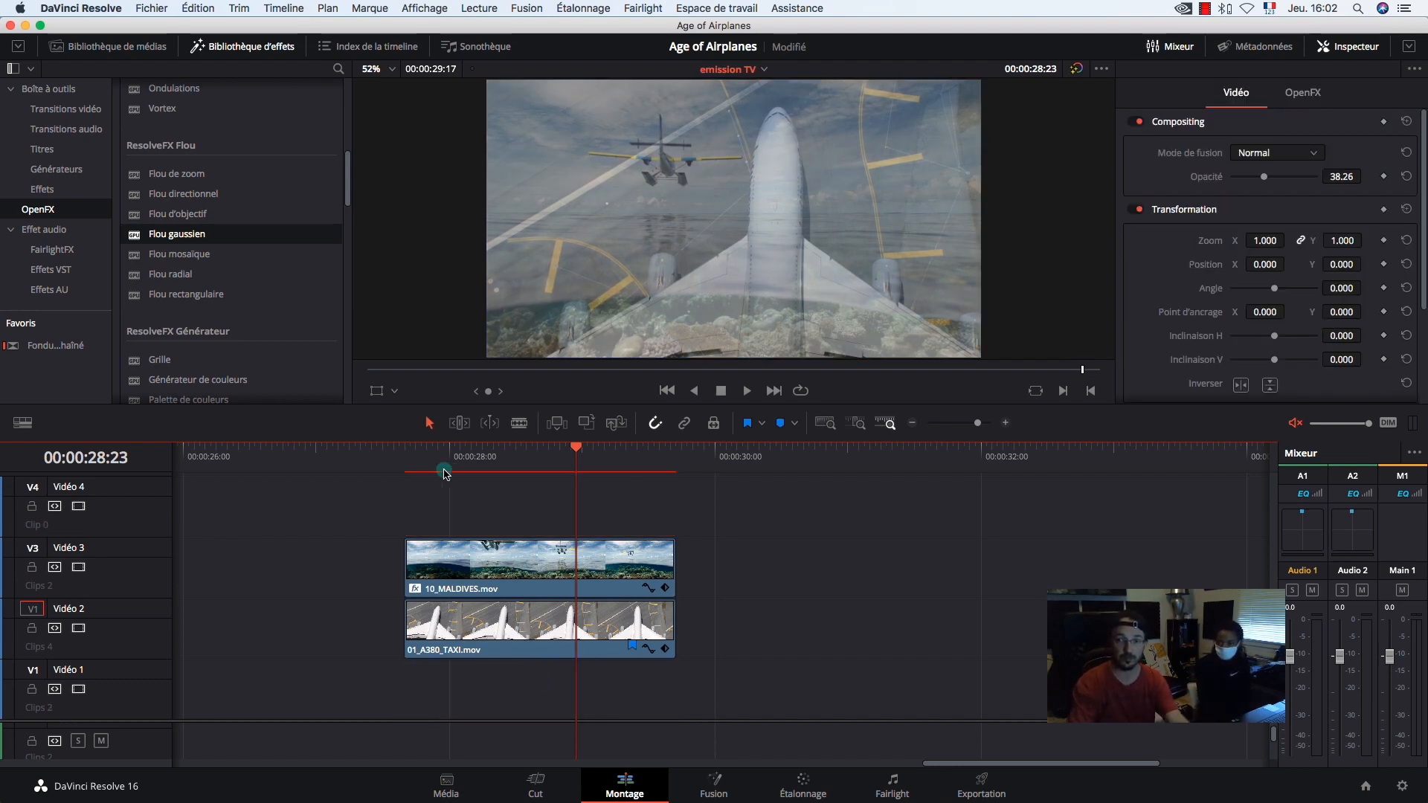
Move the 10_MALDIVES.mov and 01_A380_TAXI.mov clips down one track, onto Vidéo 2 and Vidéo 1.
click(420, 451)
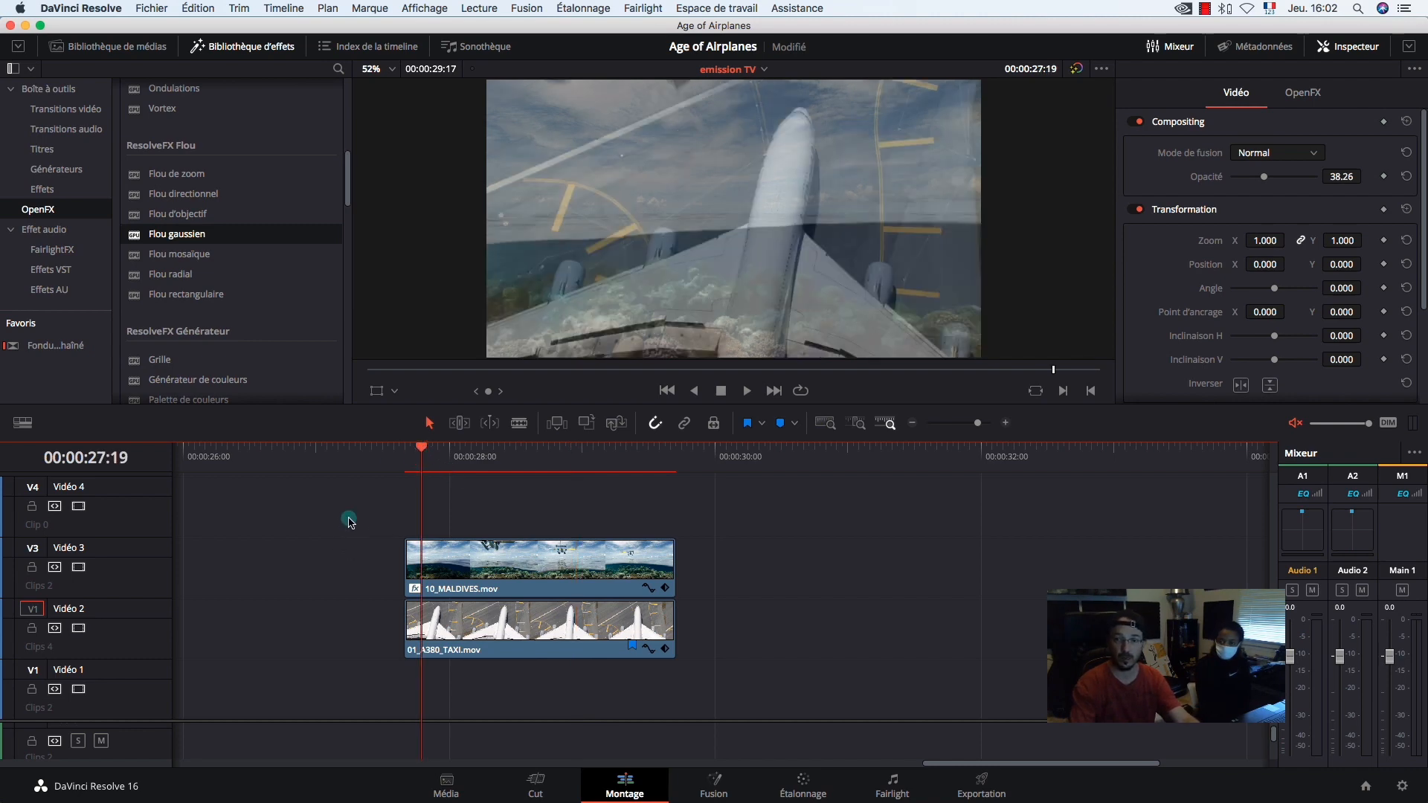
drag(352, 556, 472, 622)
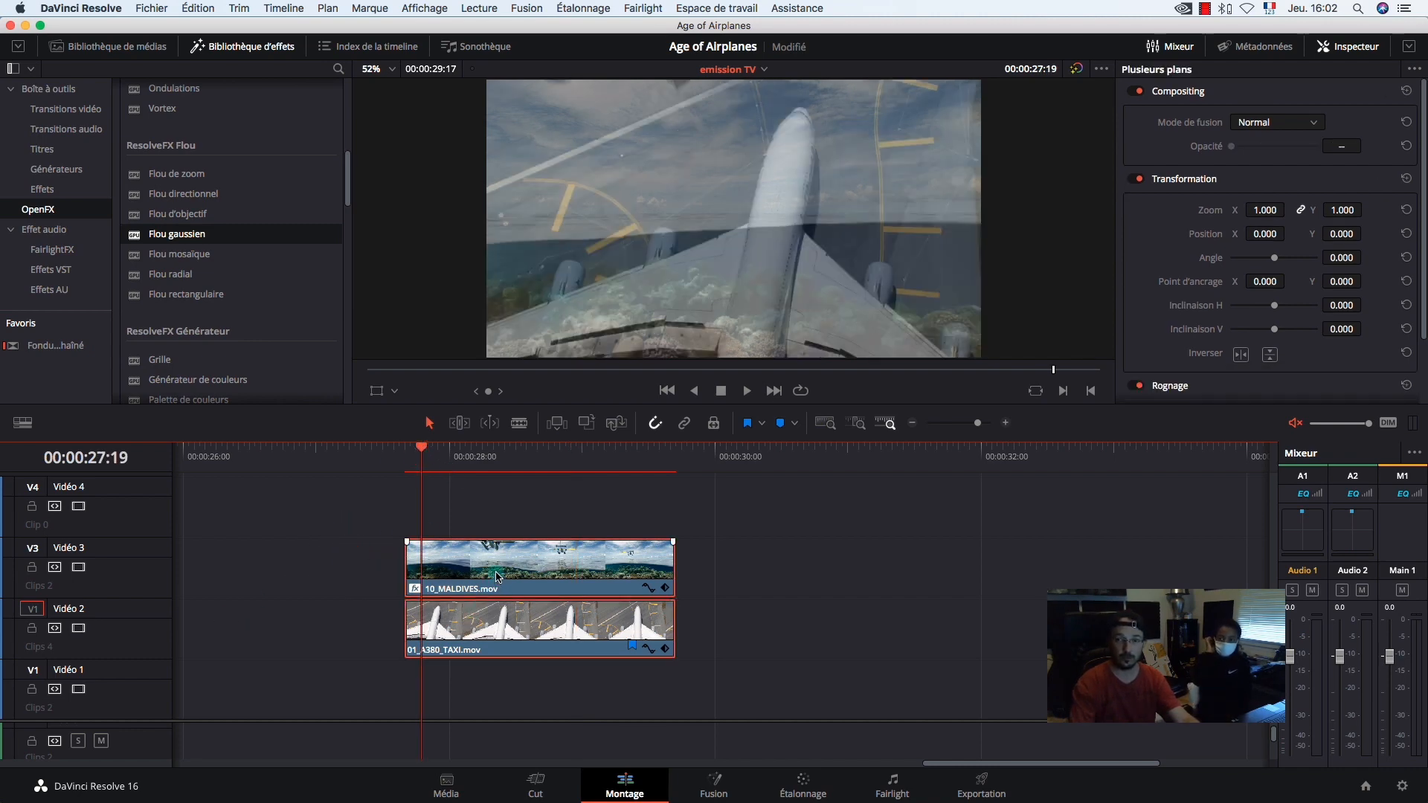
key(alt+Down)
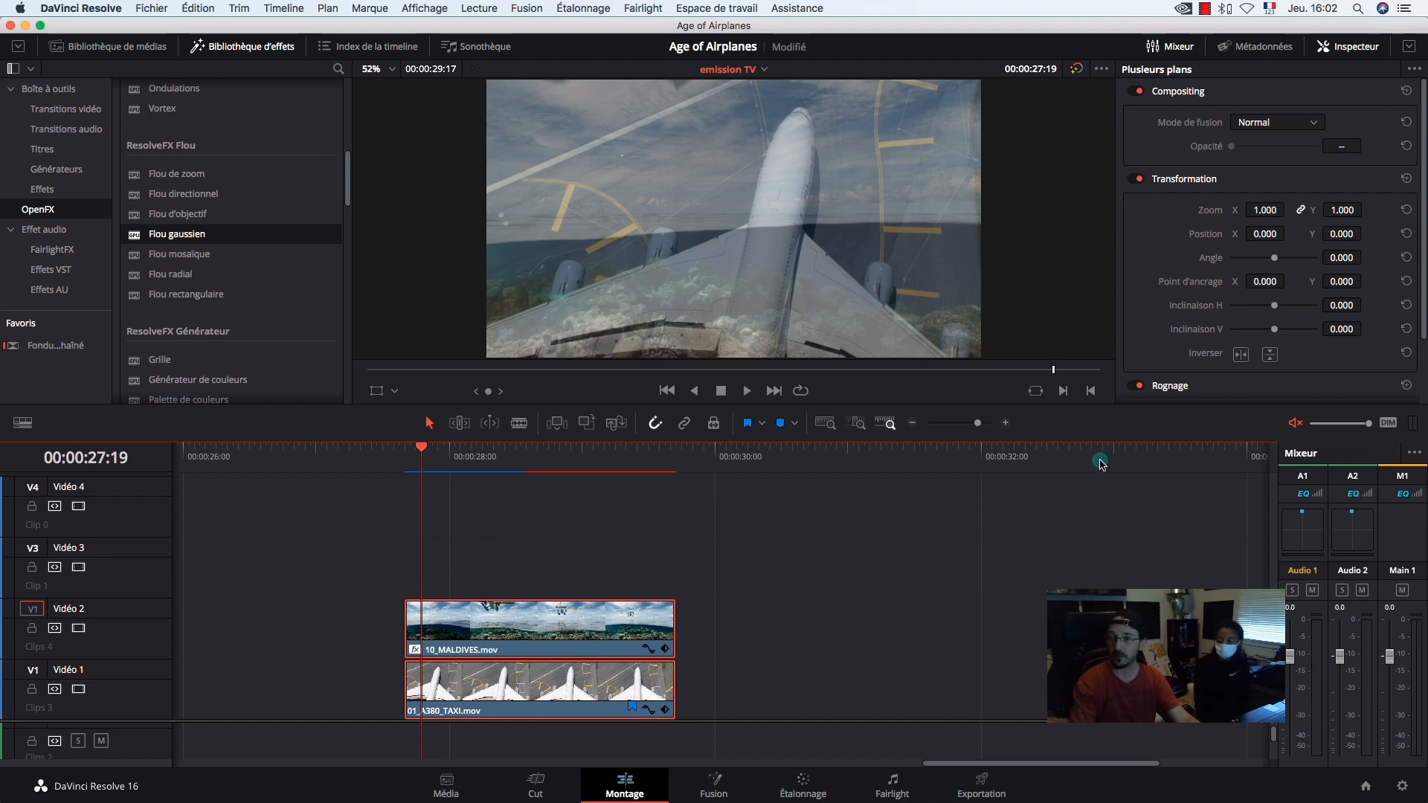
Reset the compositing settings of the 10_MALDIVES.mov clip and of the 01_A380_TAXI.mov clip.
click(1142, 91)
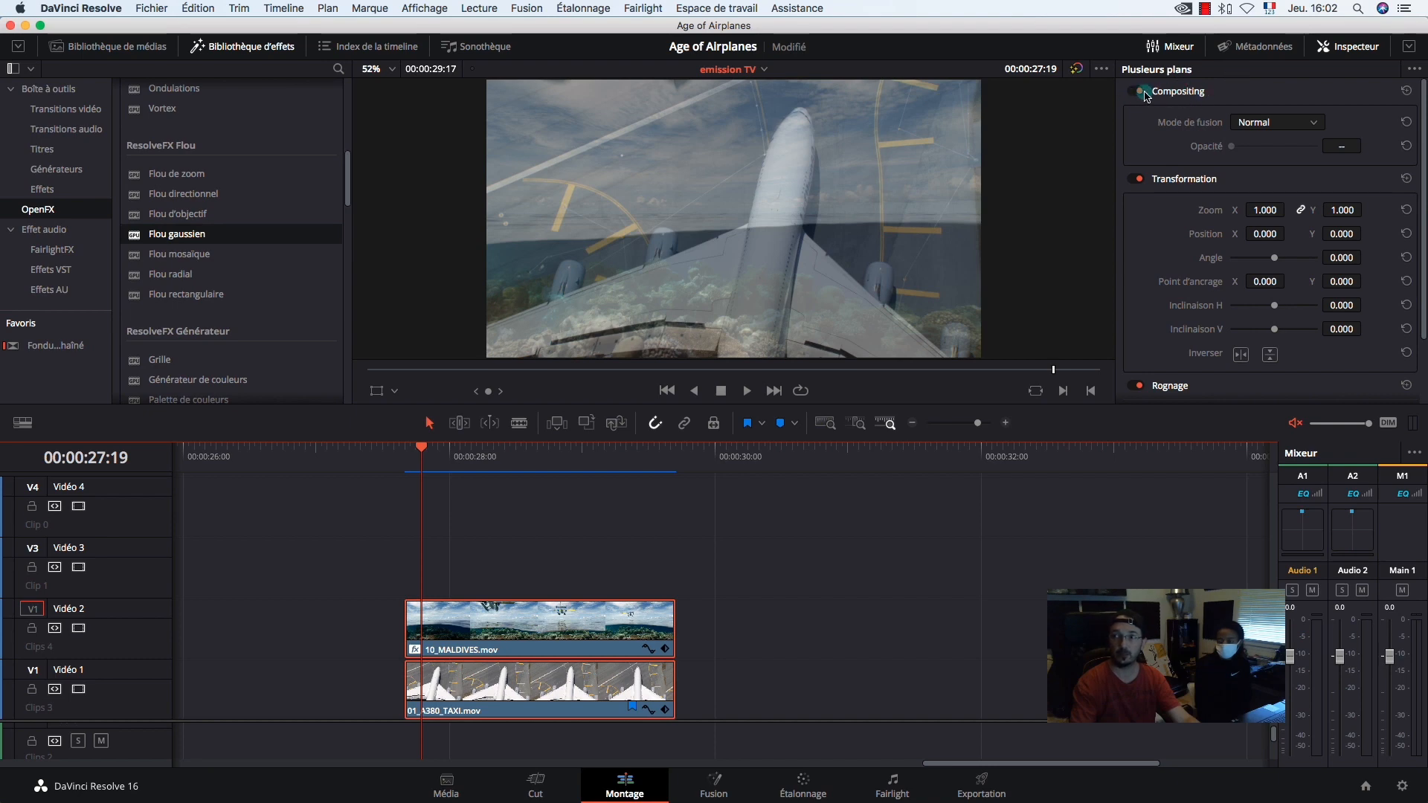
click(637, 532)
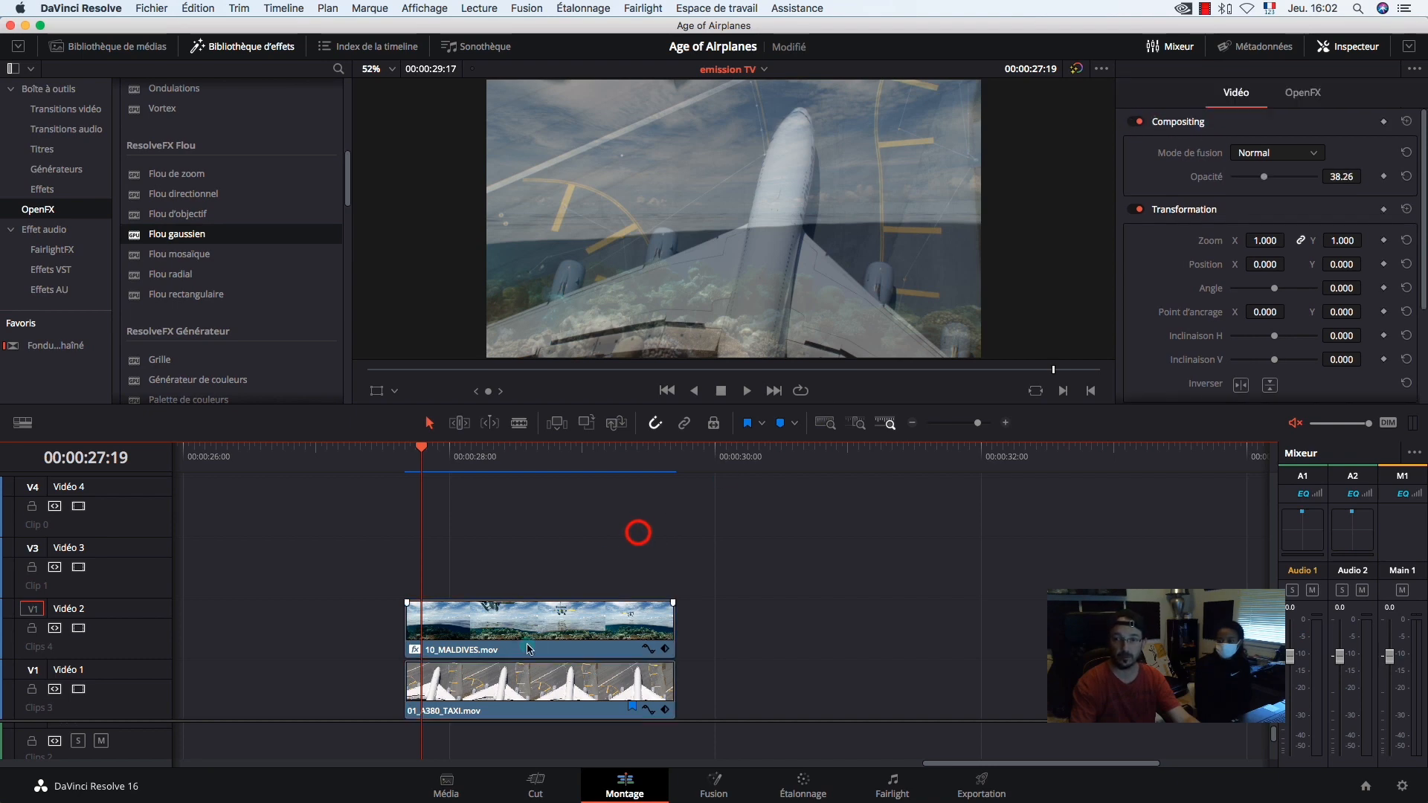
click(569, 621)
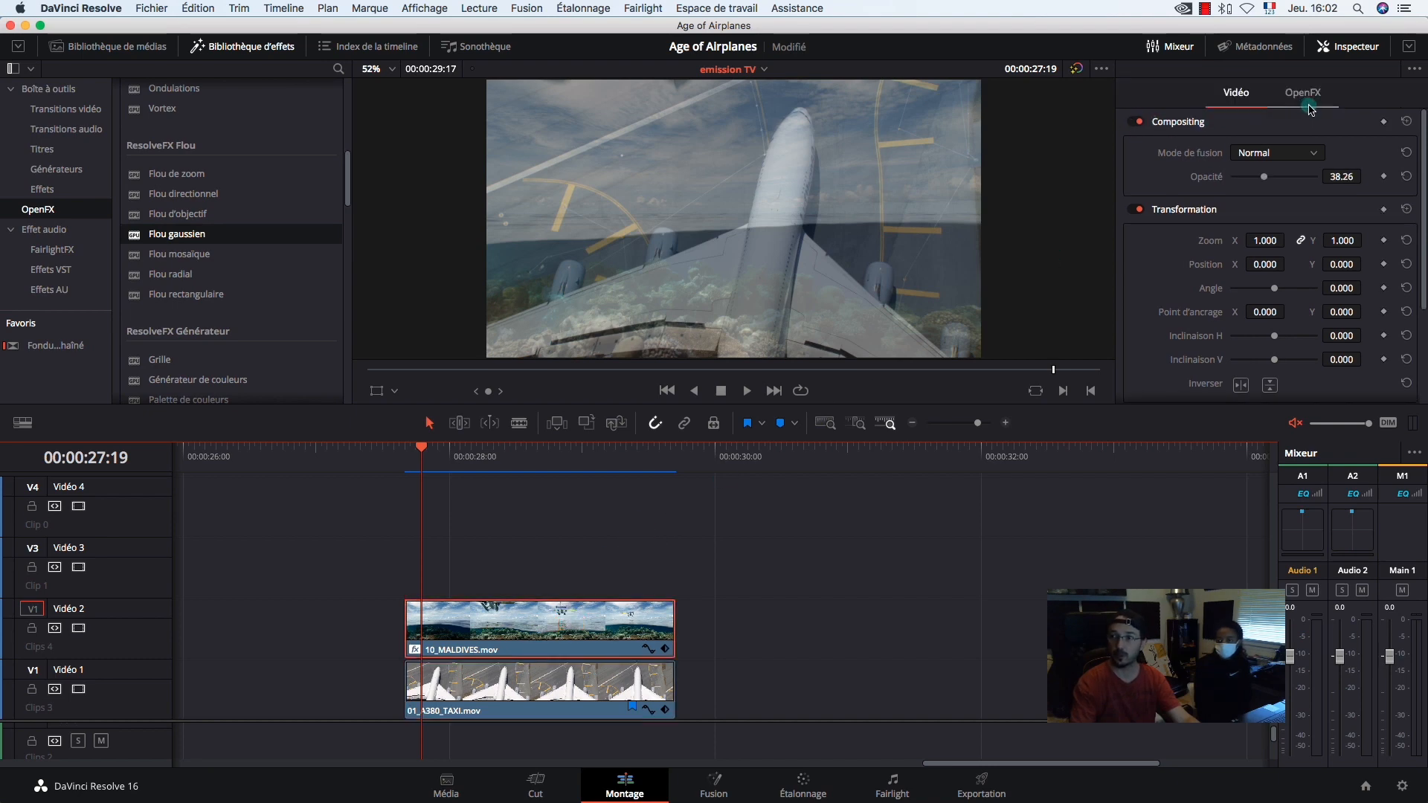
click(1405, 119)
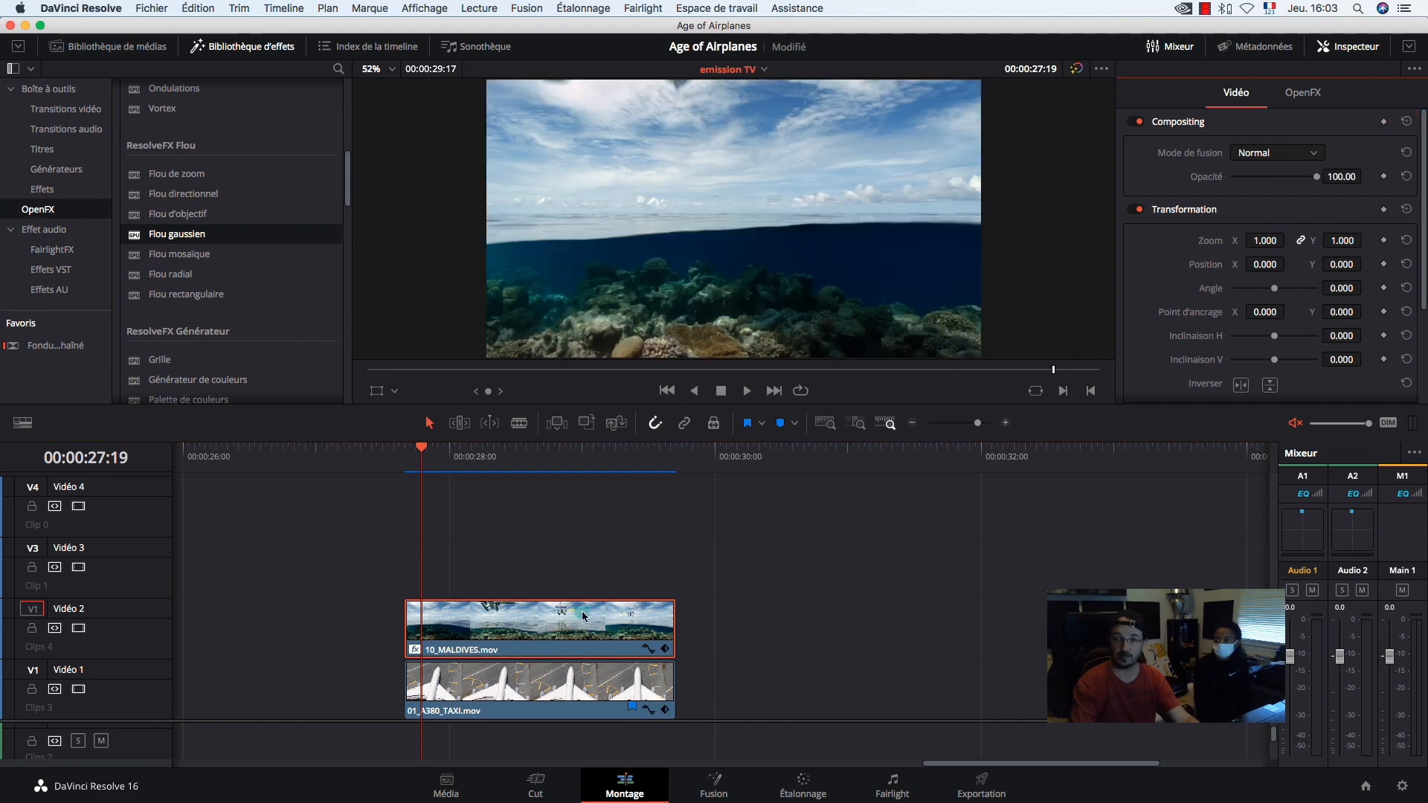
click(583, 692)
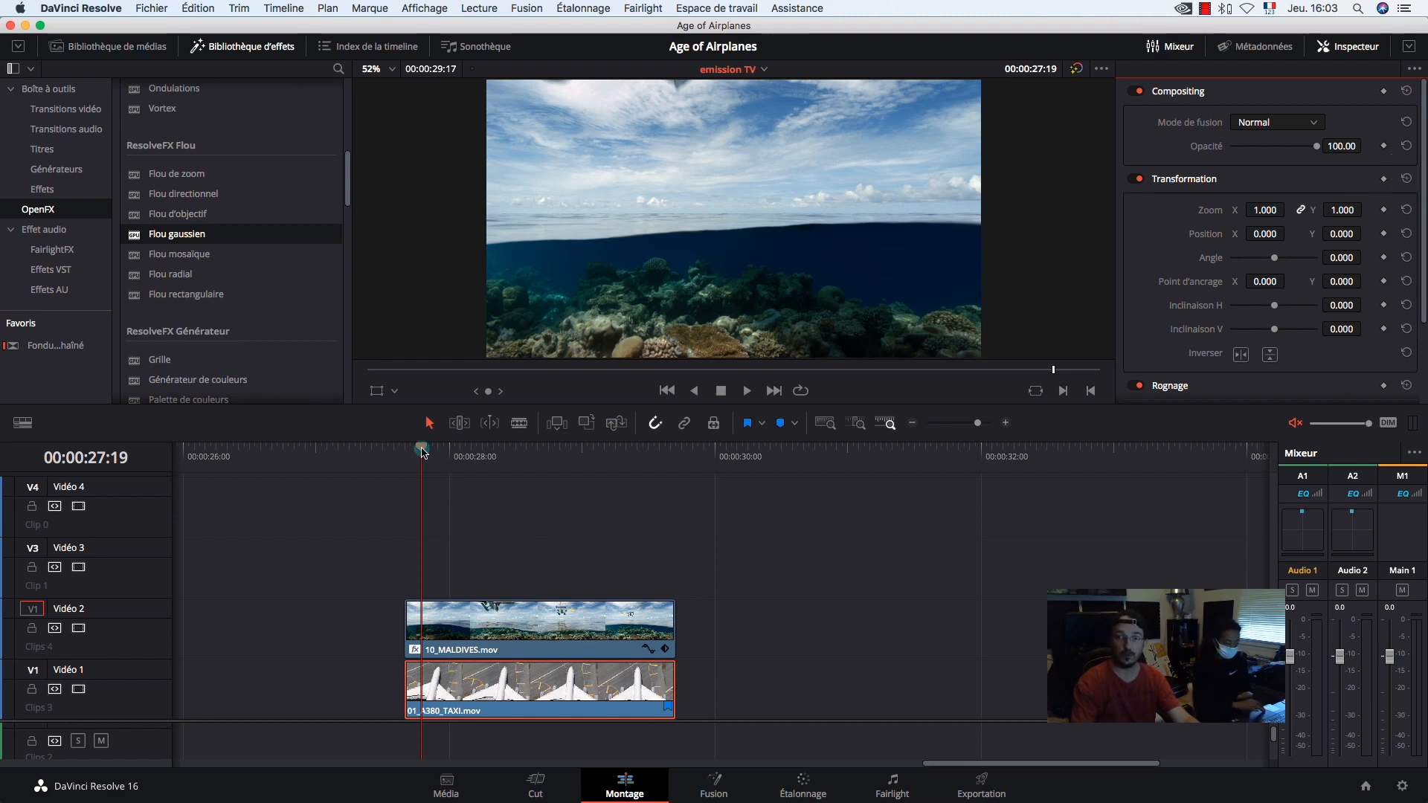
Scrub the two stacked clips to 00:00:28:13 and select each one to compare the upper and lower layers.
drag(422, 448, 517, 455)
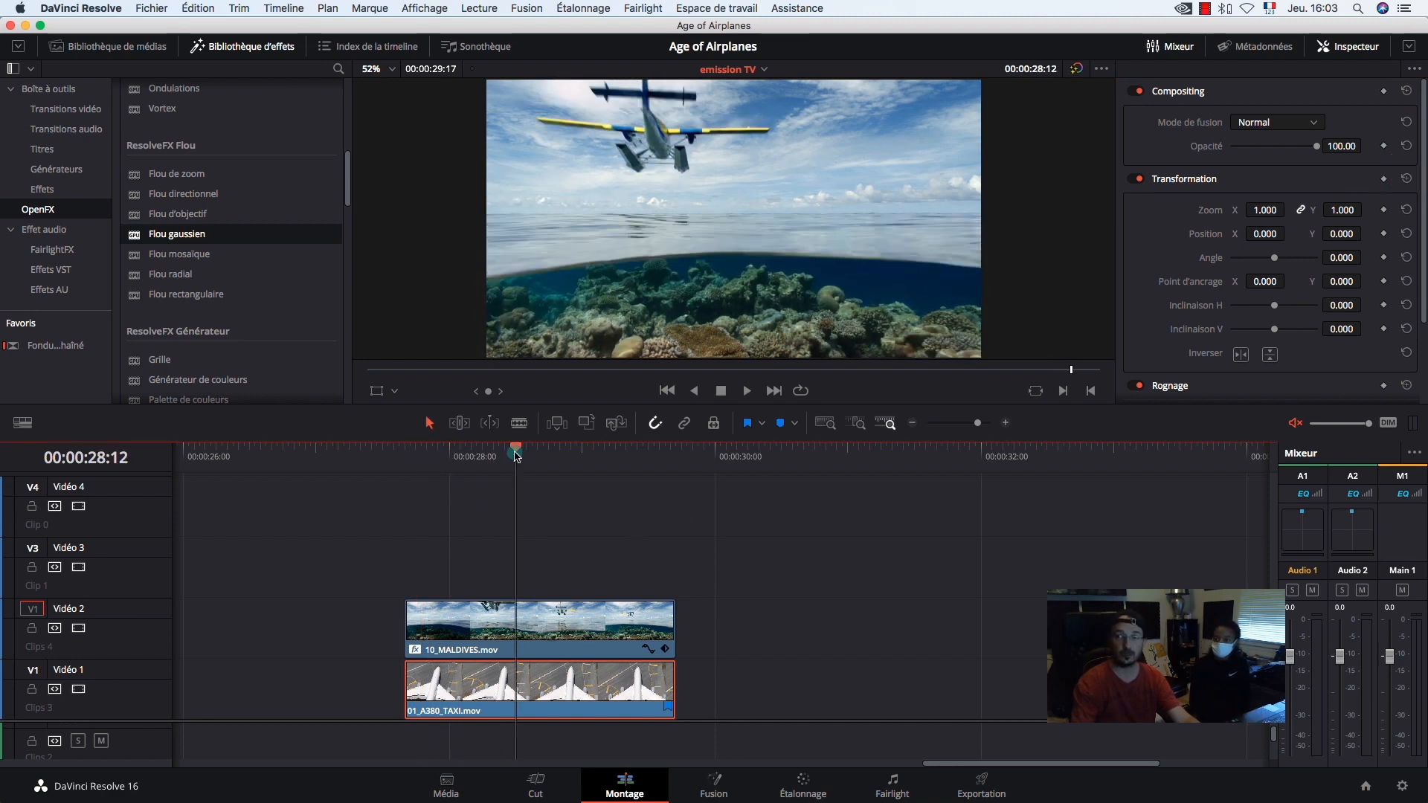
click(502, 626)
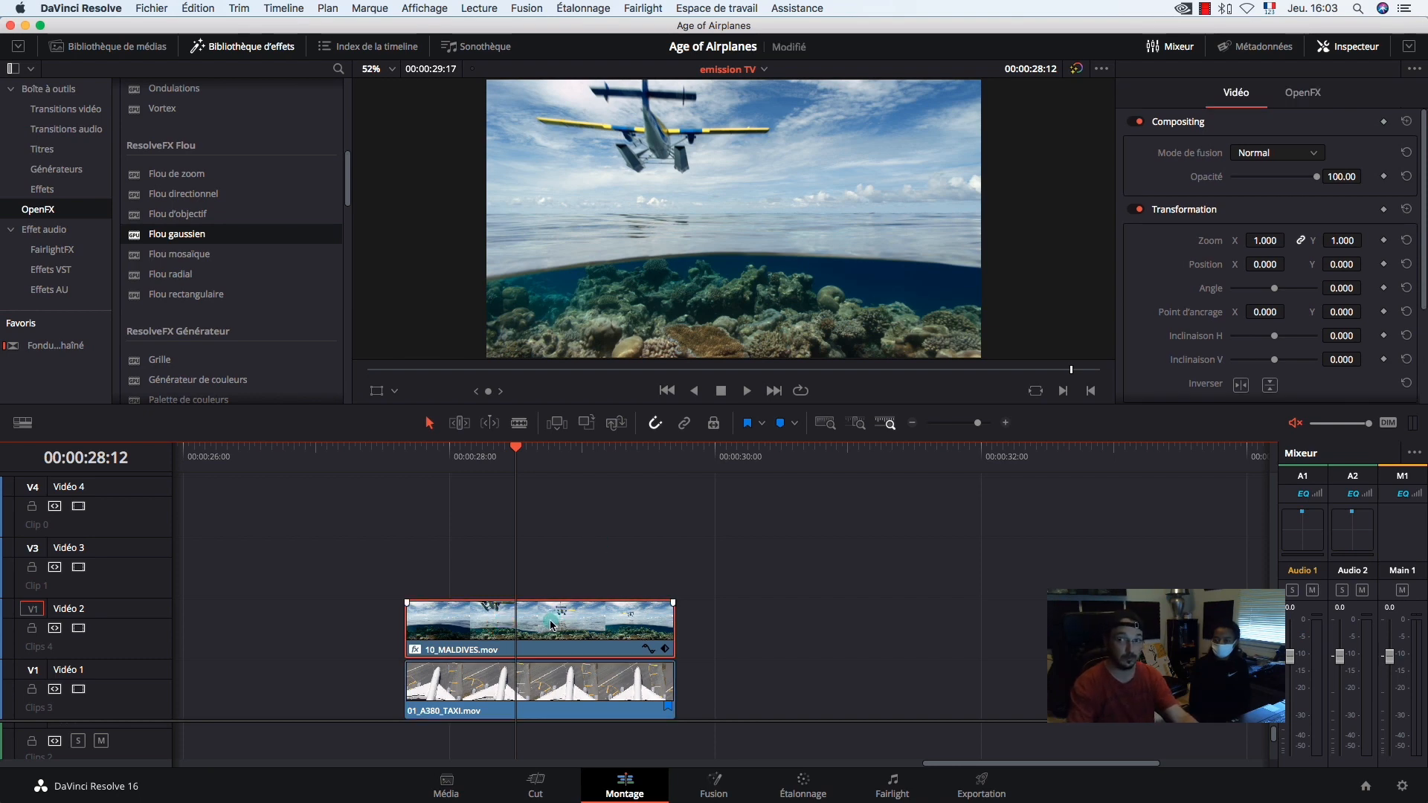
click(504, 697)
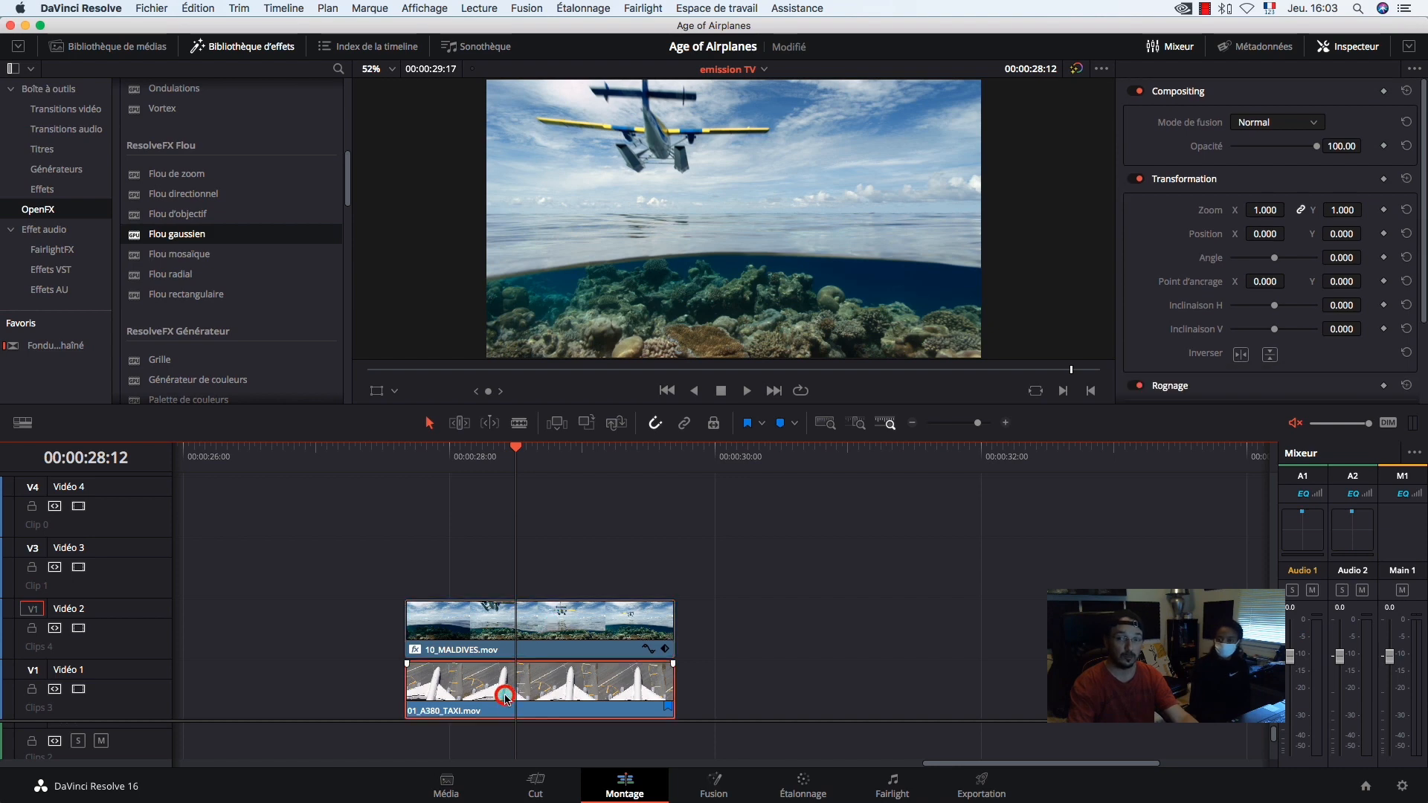
drag(517, 452, 521, 450)
Lower the opacity of the 10_MALDIVES.mov clip to 0, and raise it to about 45.22.
click(533, 609)
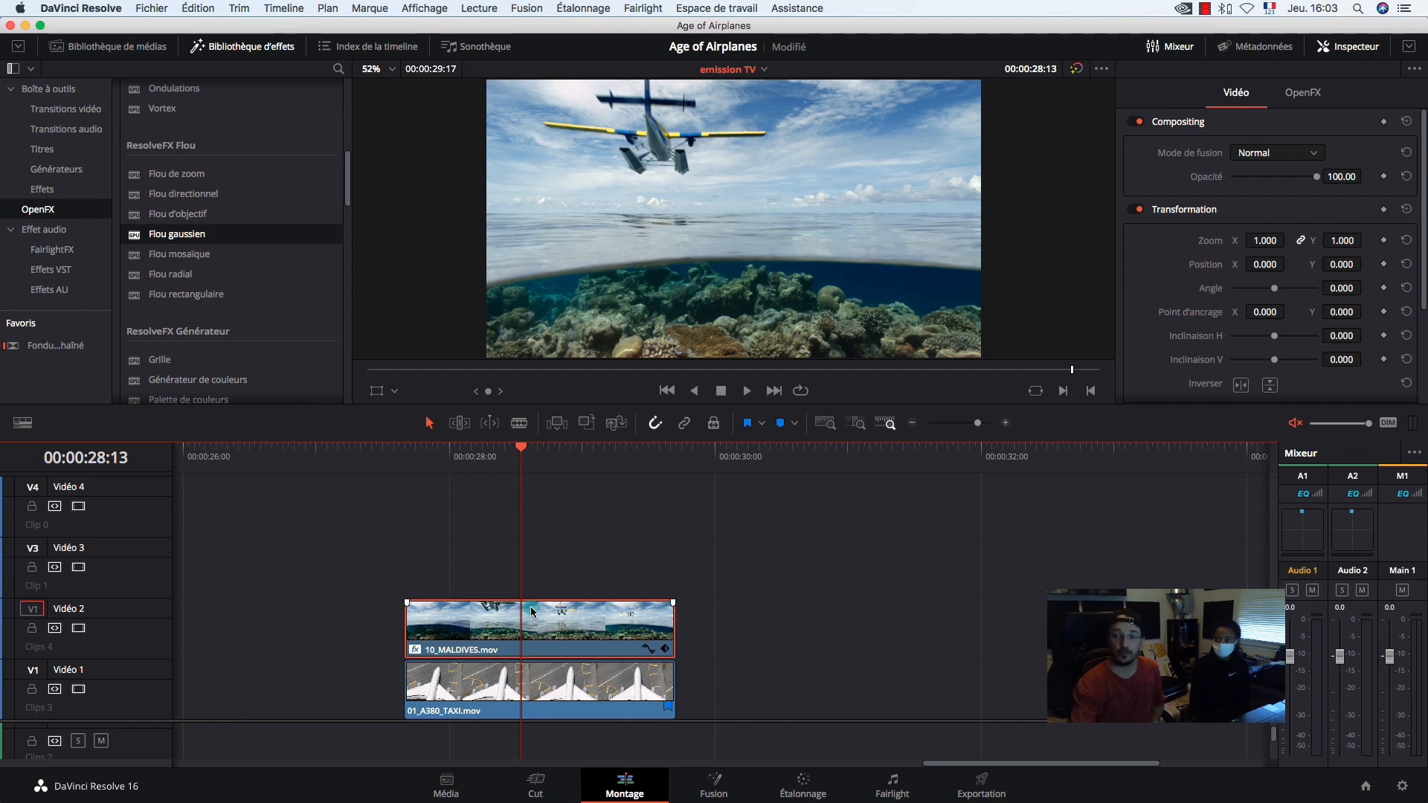
click(1371, 99)
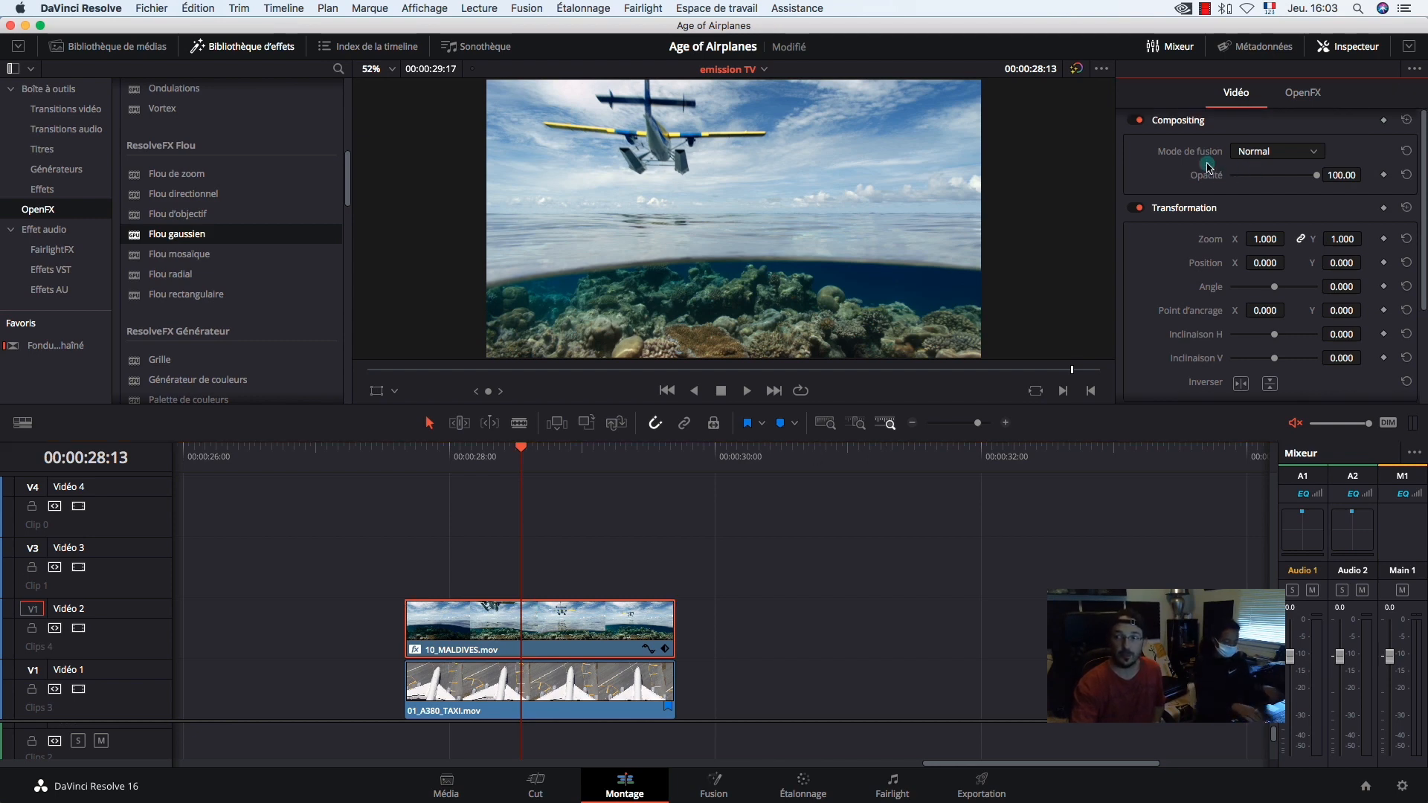
scroll(1275, 191, up, 1)
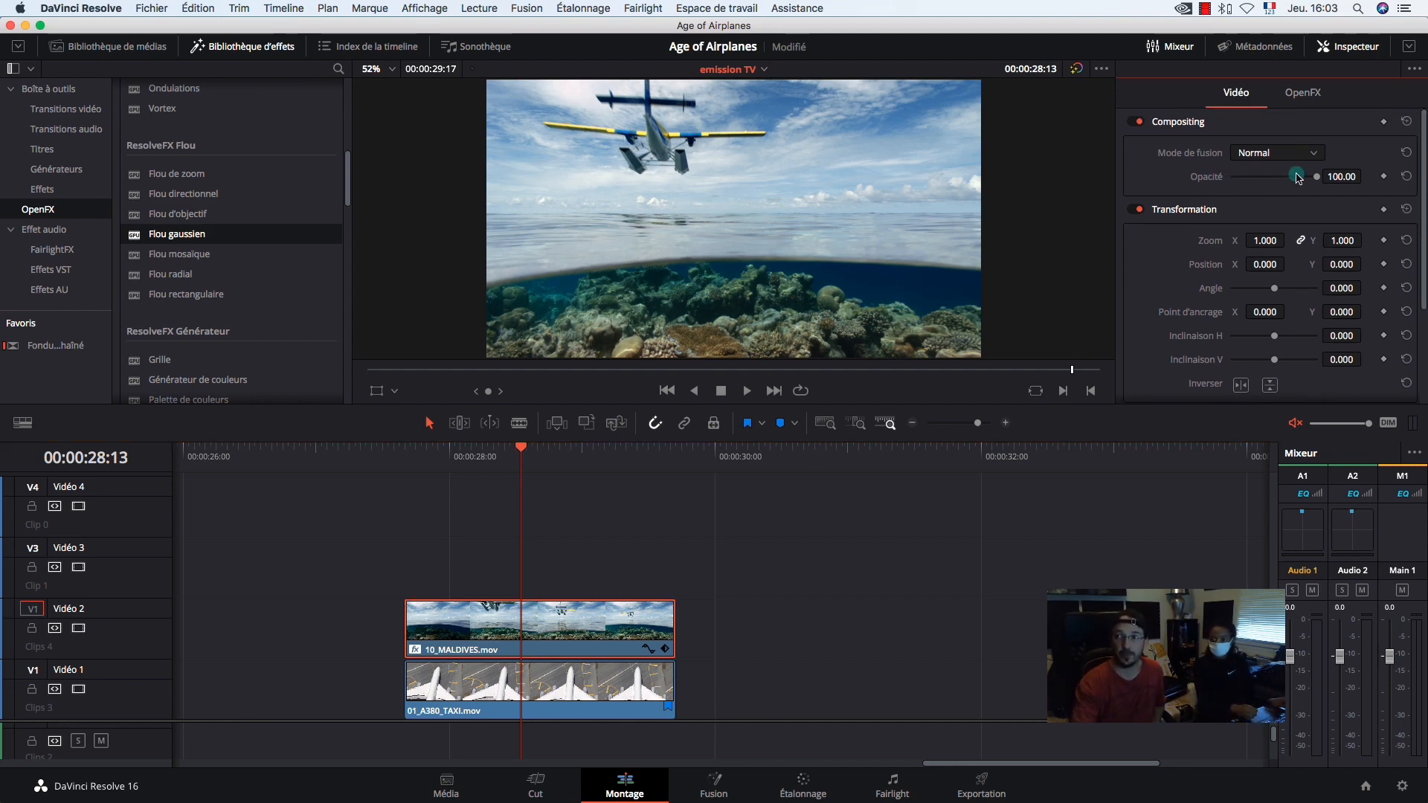
drag(1313, 177, 1220, 189)
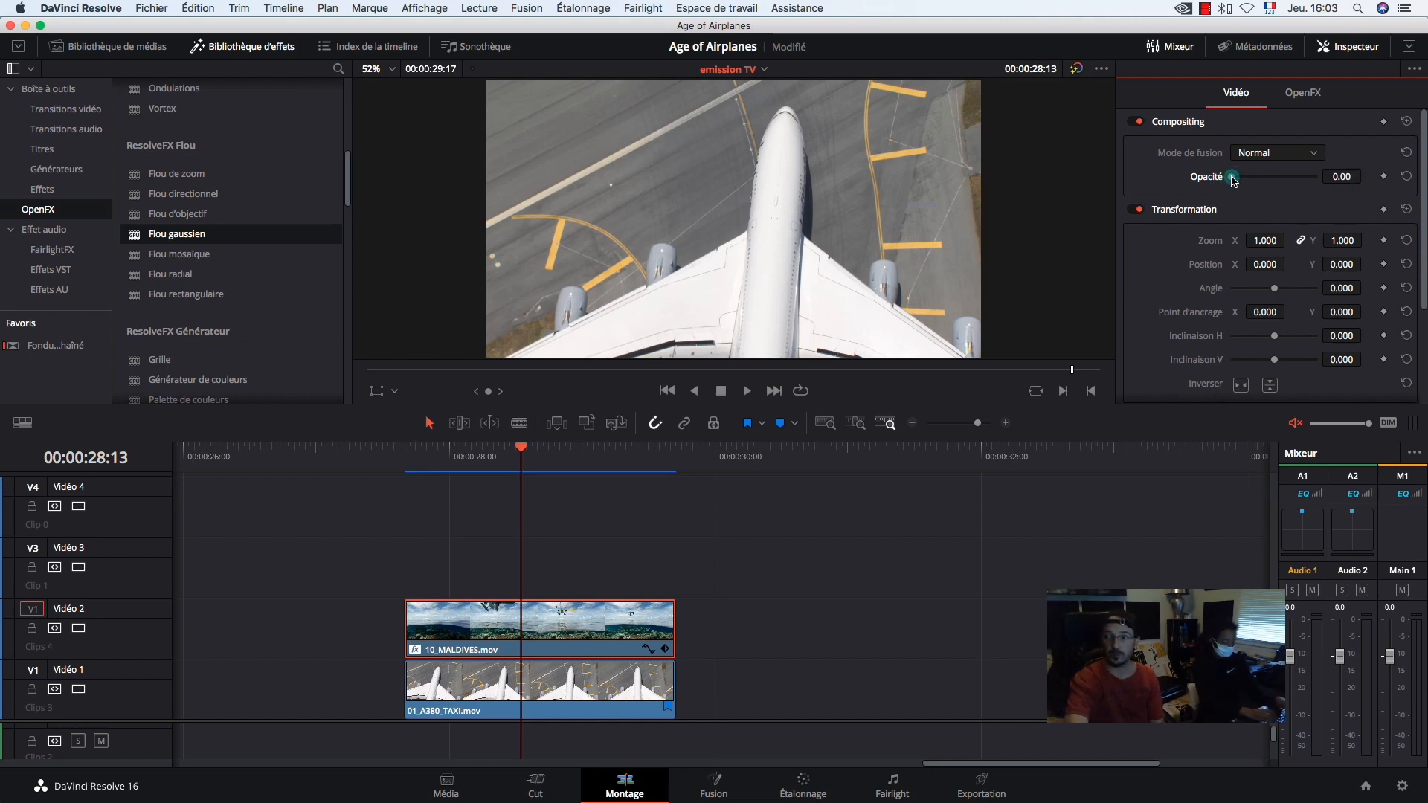
drag(1232, 180, 1268, 184)
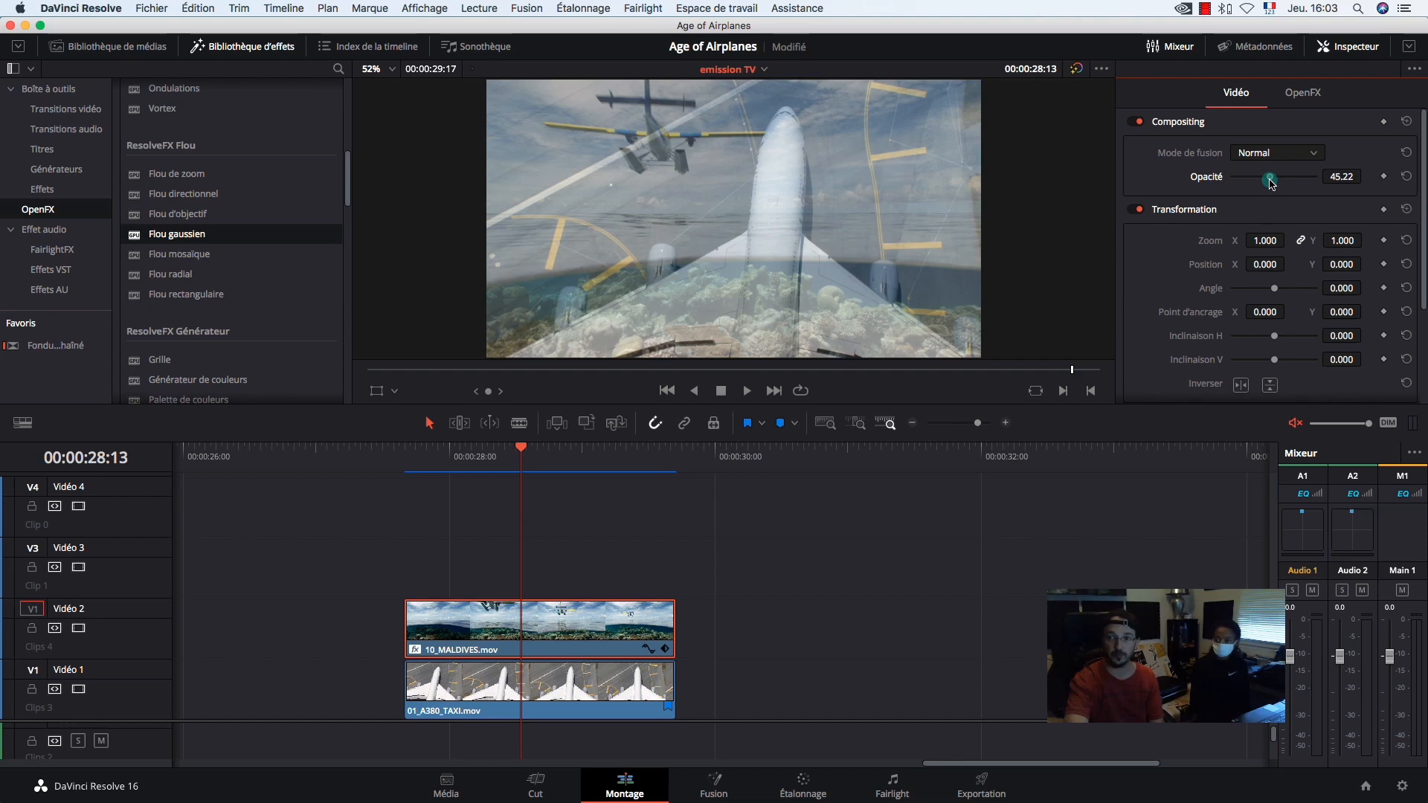
Set the 01_A380_TAXI.mov clip's opacity to about 43.48 and its blend mode to Ajouter.
click(664, 678)
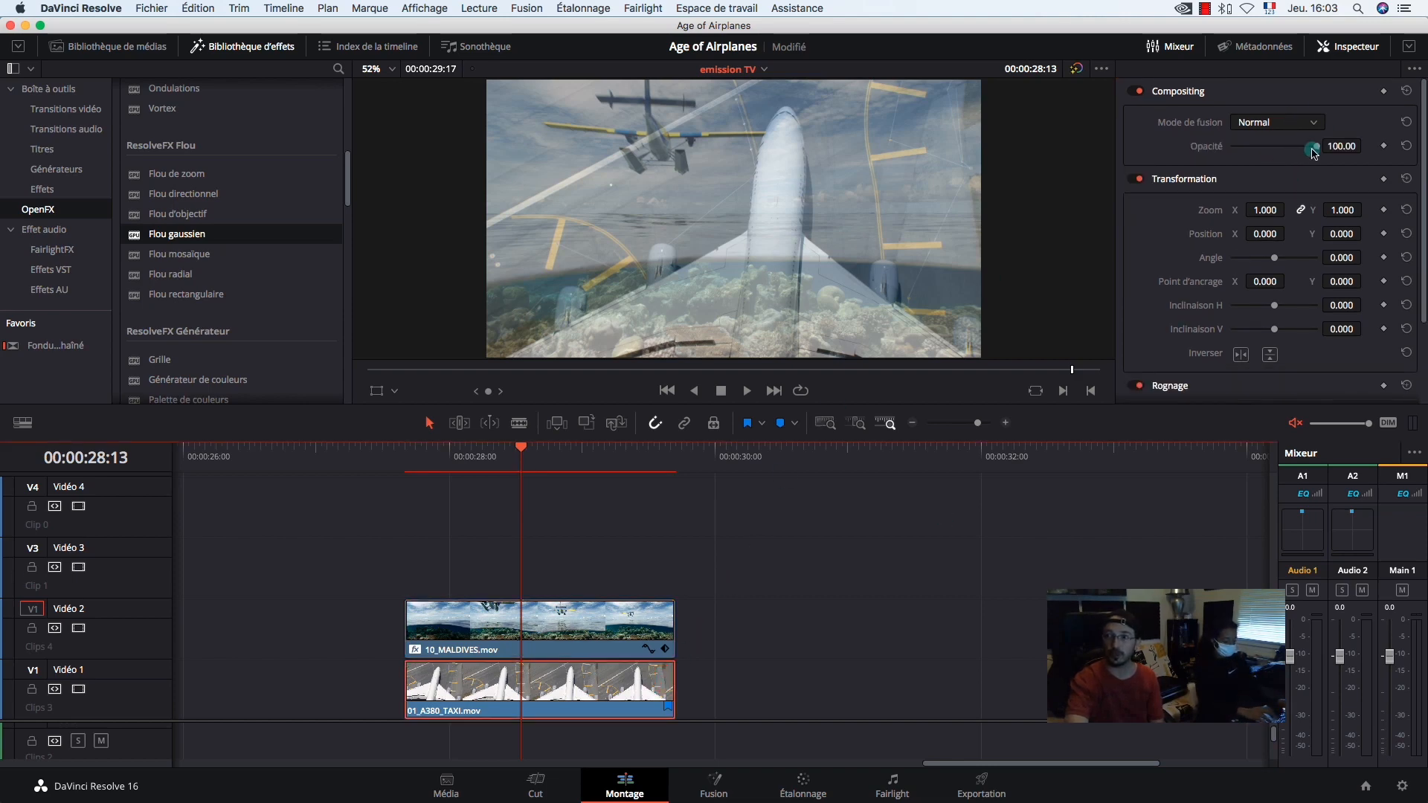
drag(1314, 152, 1270, 147)
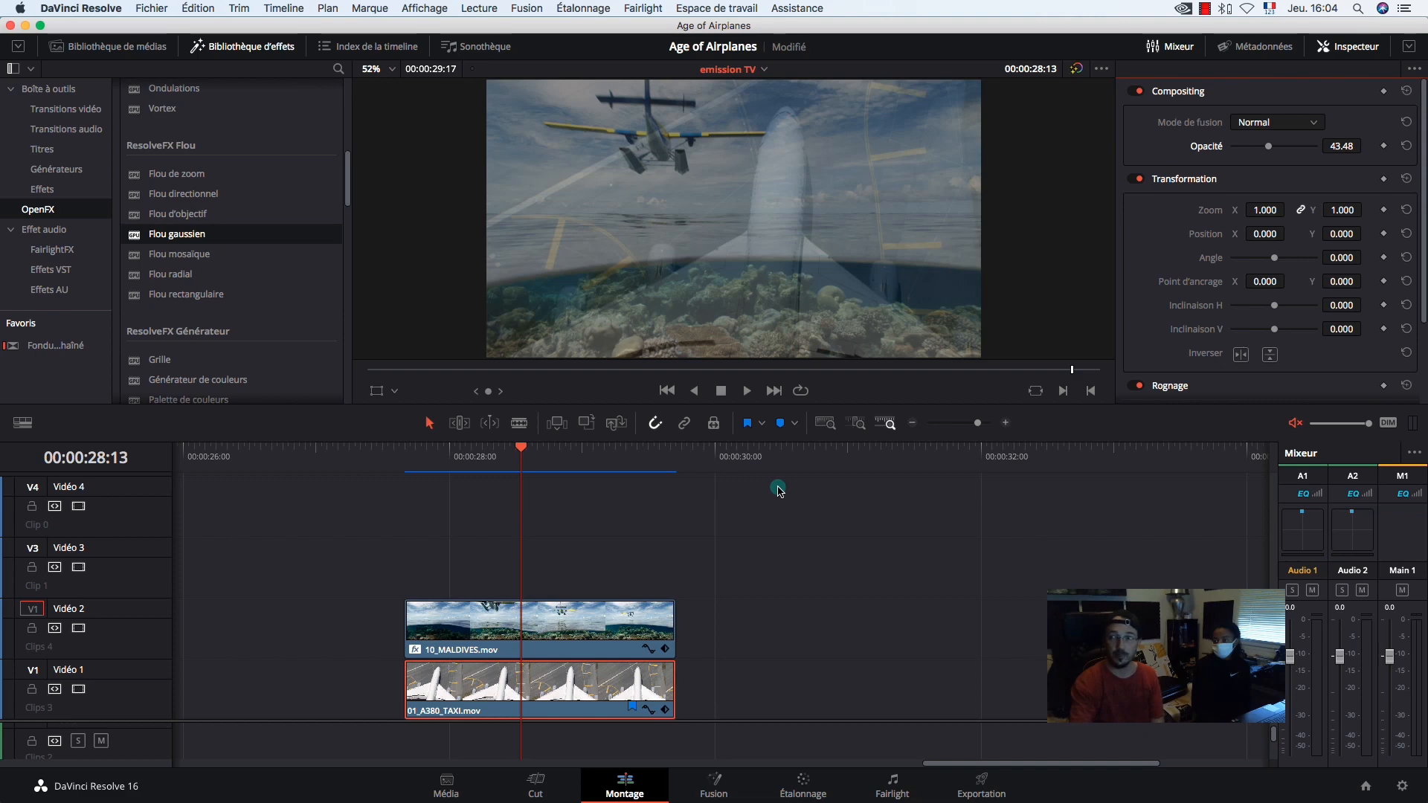
click(1313, 122)
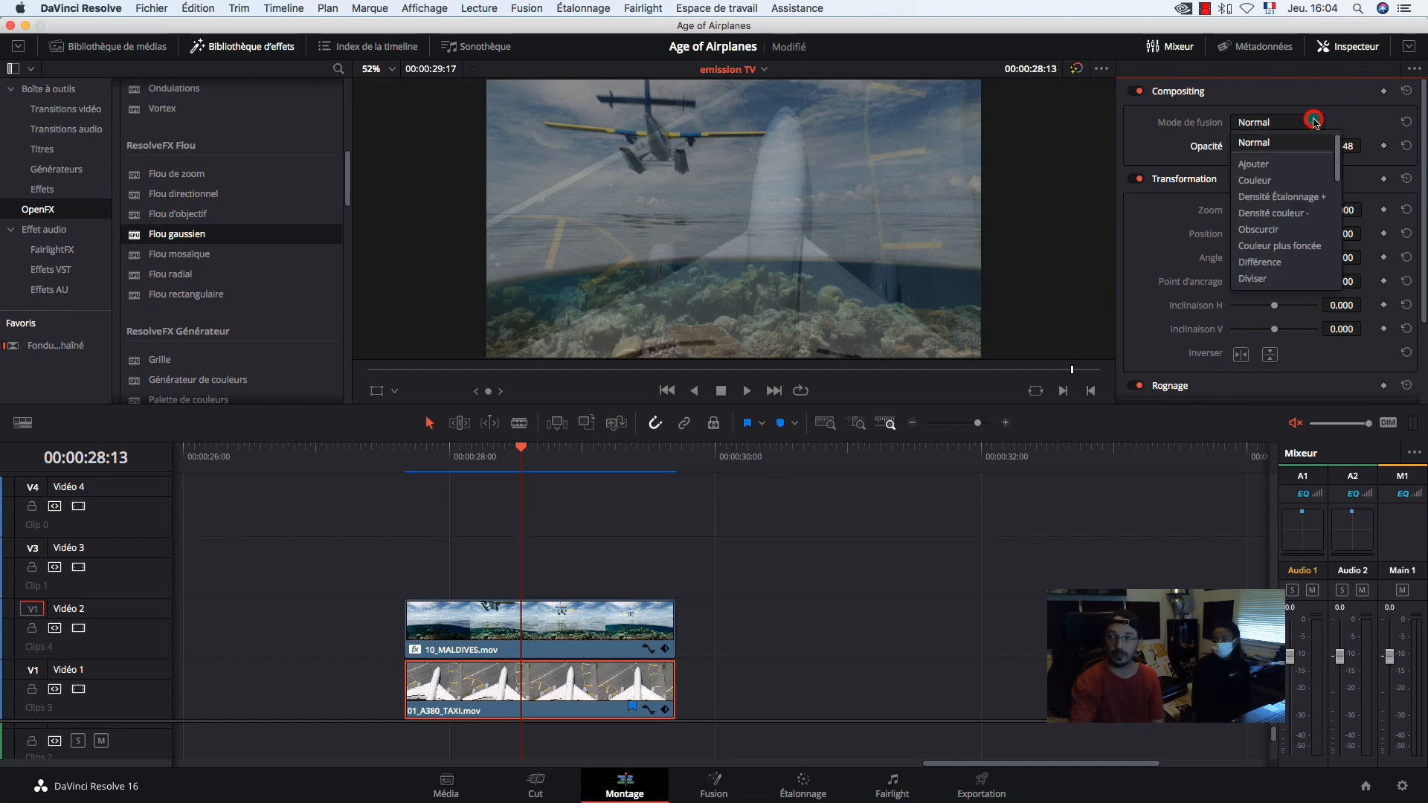
click(1267, 164)
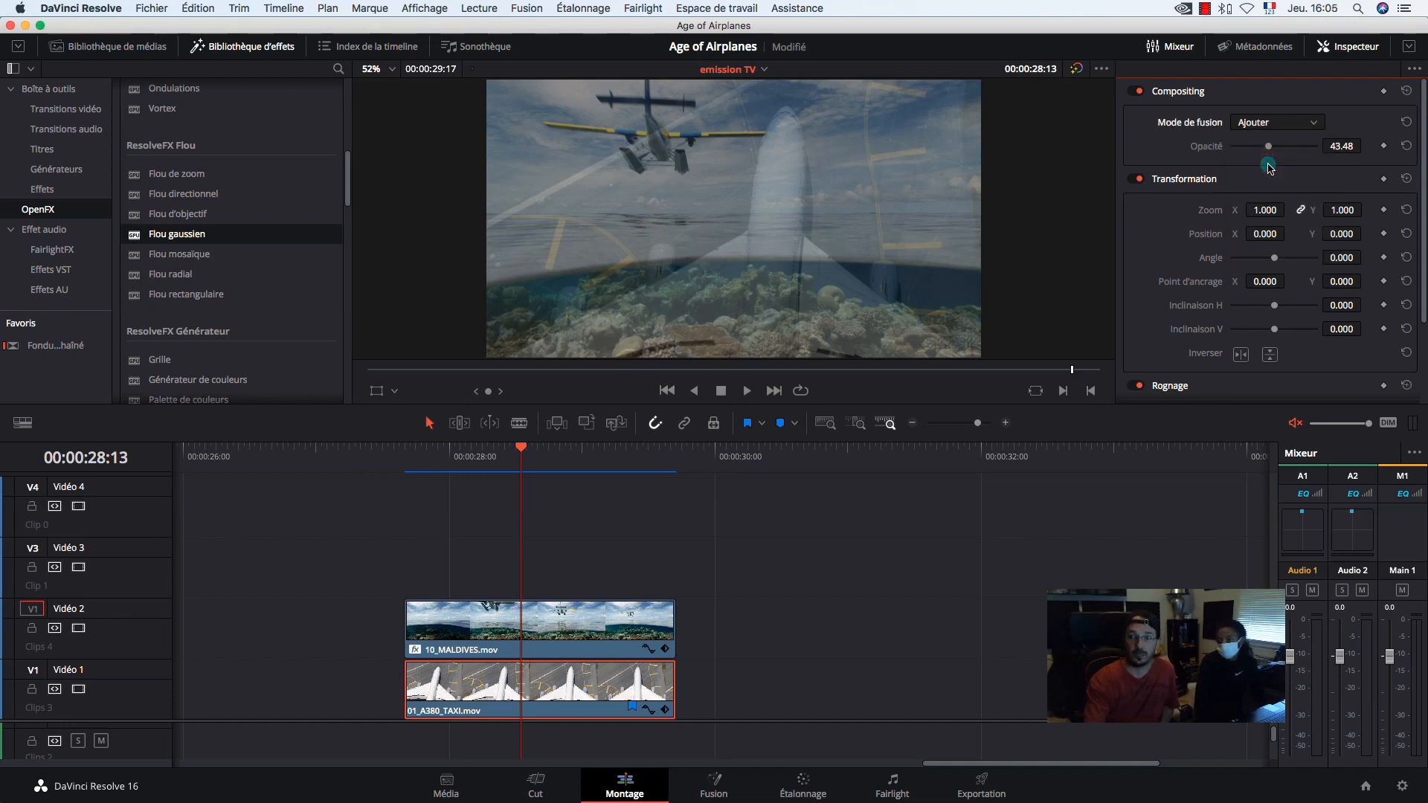
Try the Ajouter blend mode on the 10_MALDIVES.mov clip and change it to Couleur.
click(550, 627)
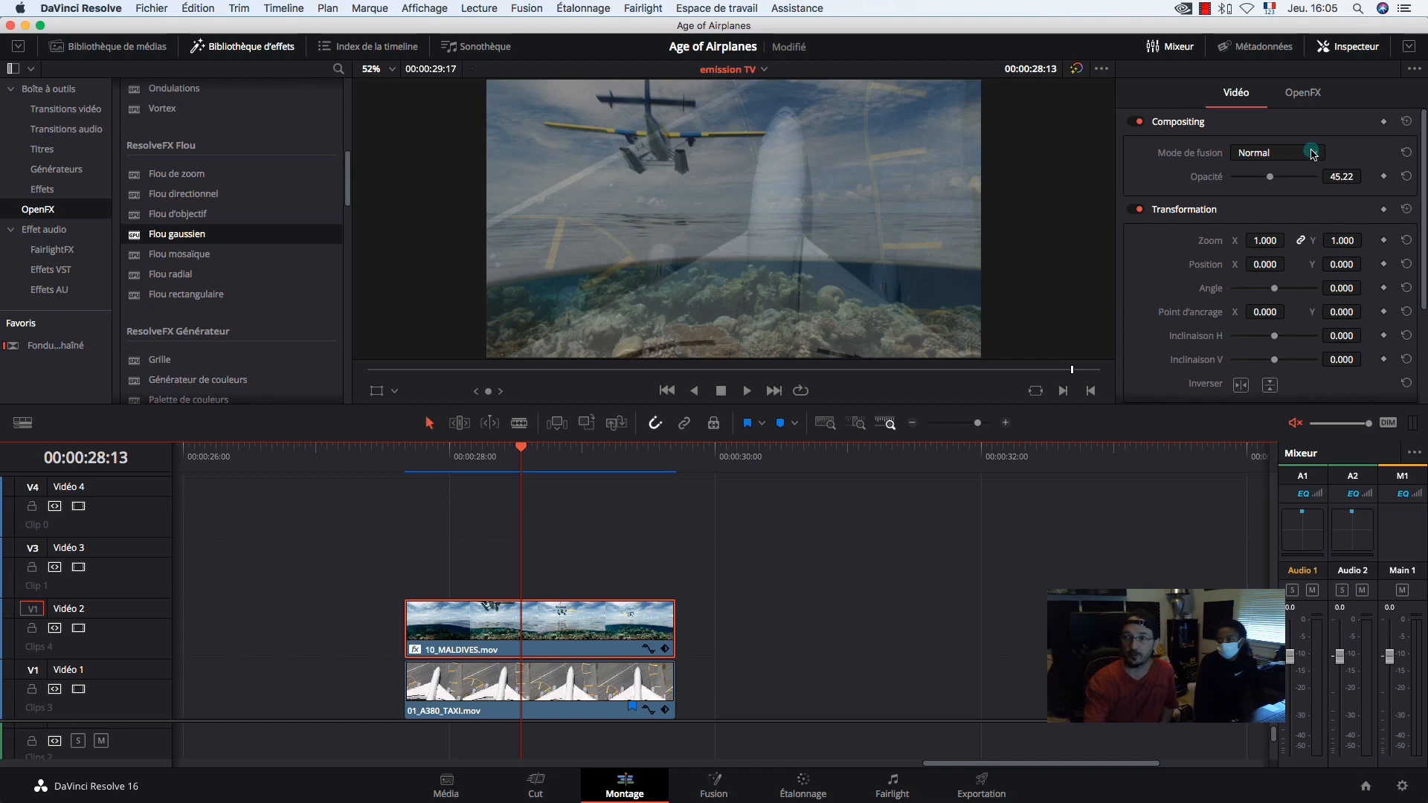
click(1313, 153)
click(1295, 191)
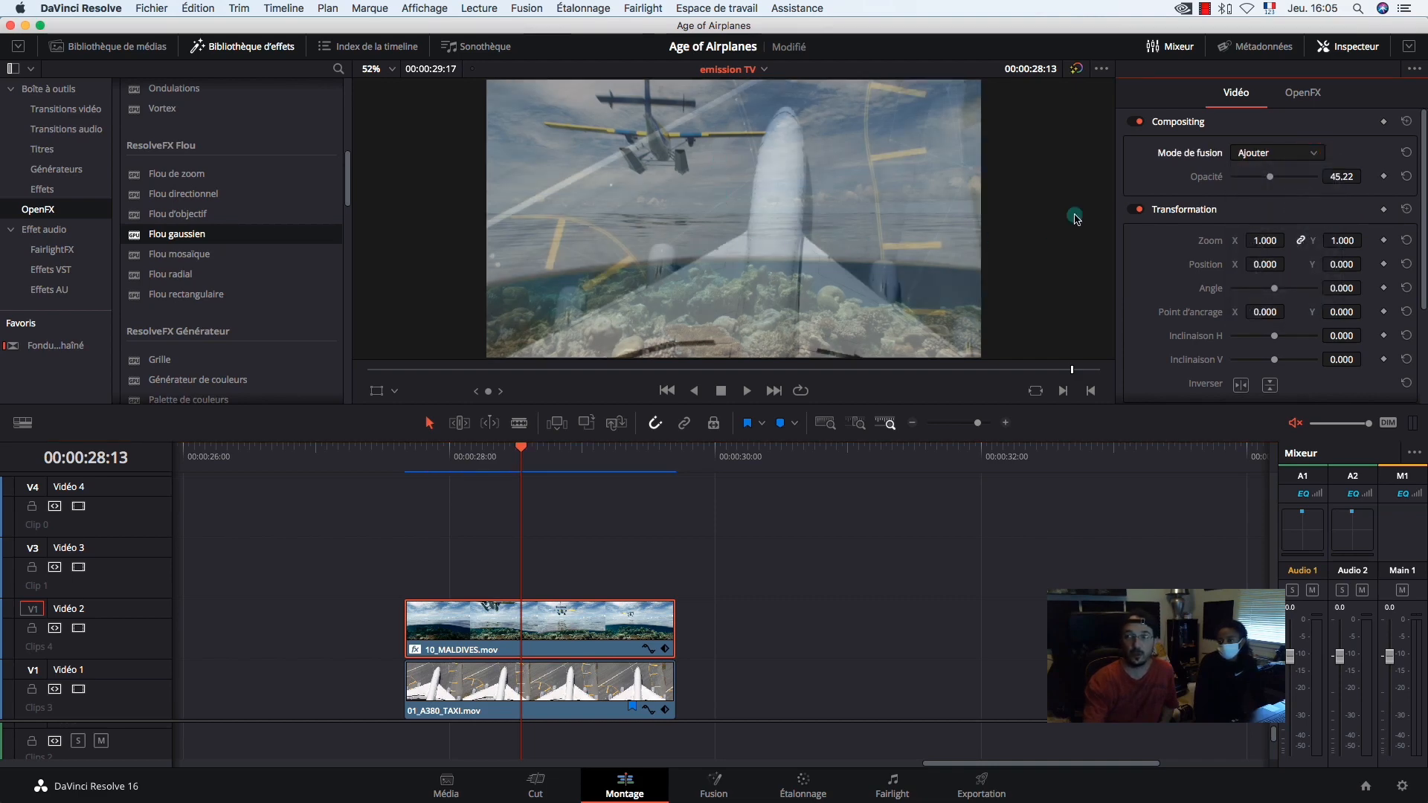
click(1313, 154)
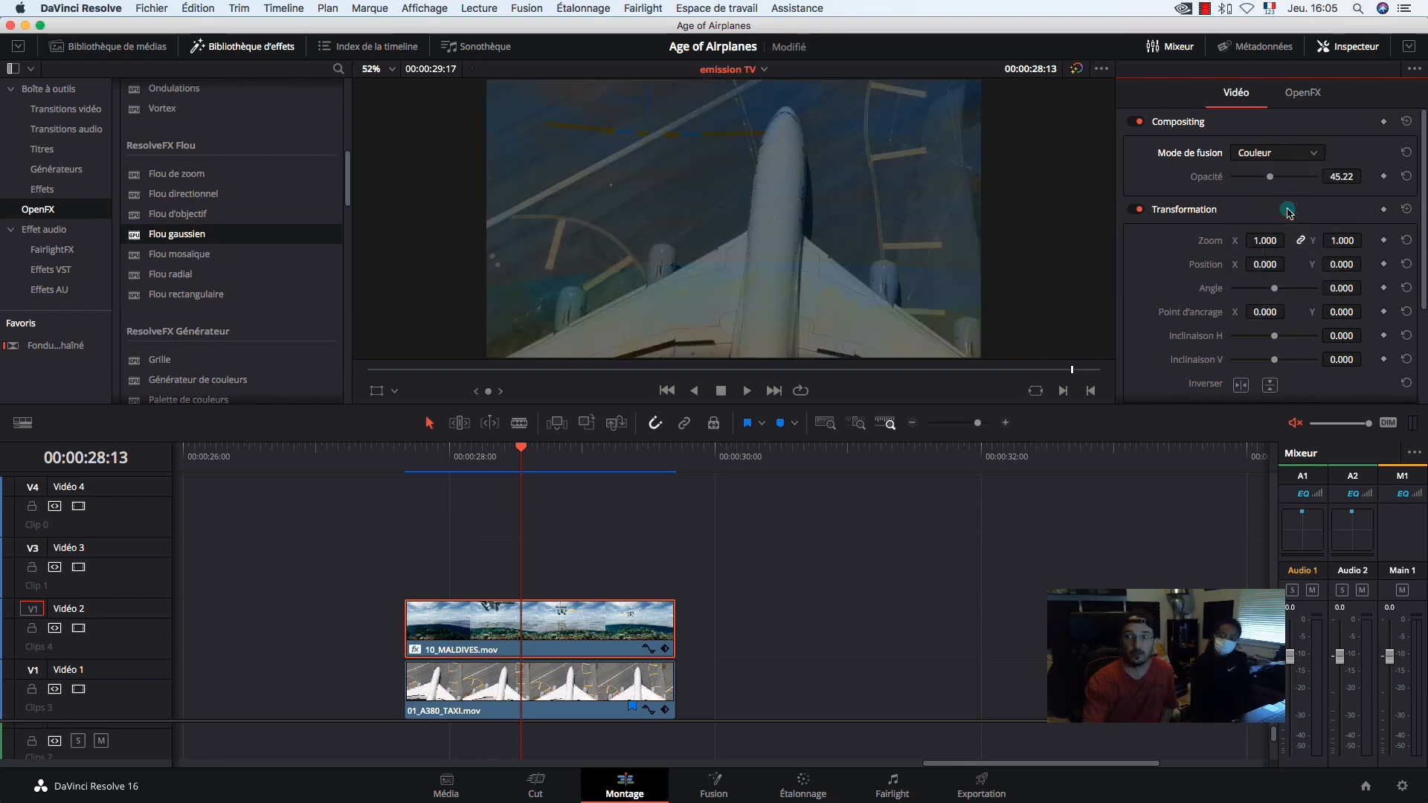
Try the Densité Étalonnage + blend mode on the 10_MALDIVES.mov clip and change it to Densité couleur -.
click(1311, 153)
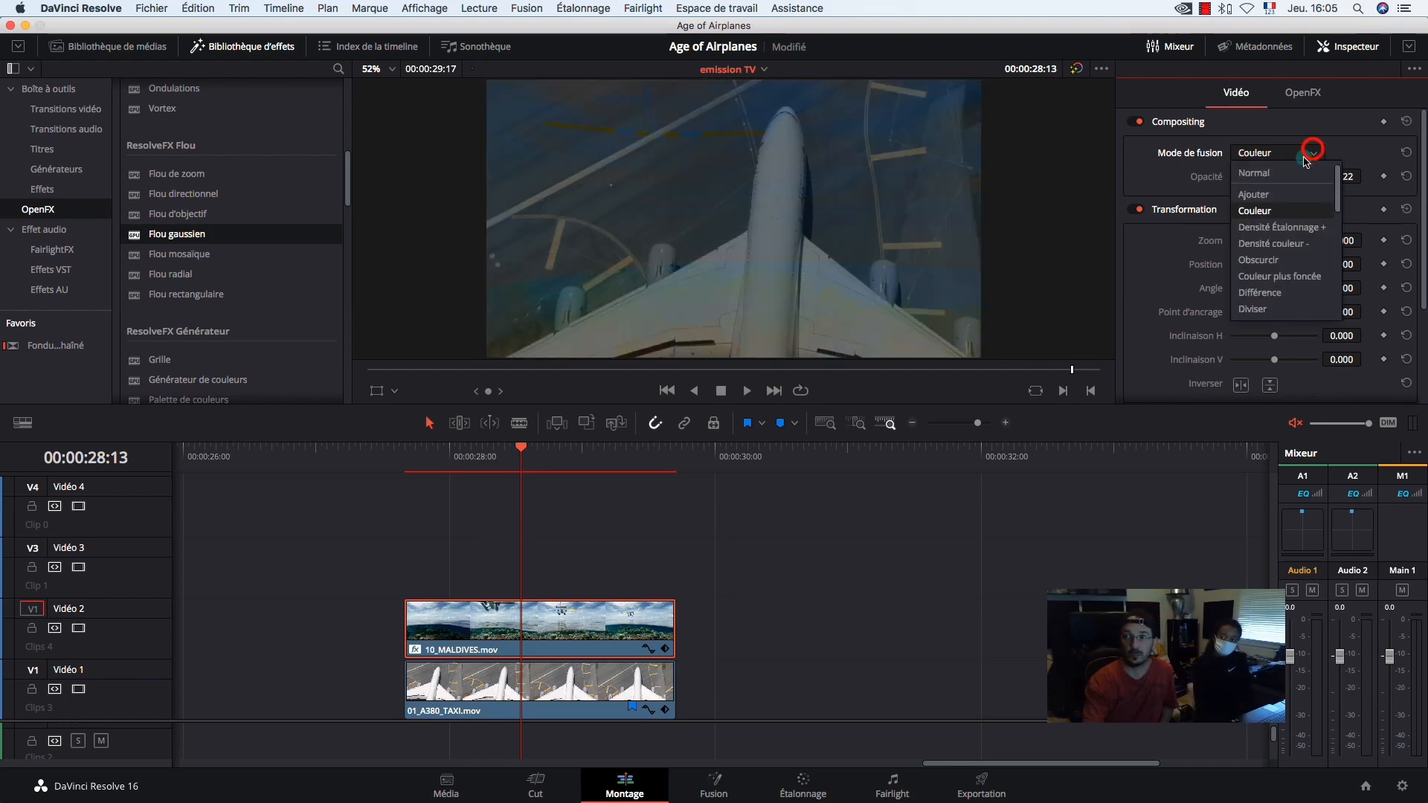
click(1293, 227)
click(1317, 150)
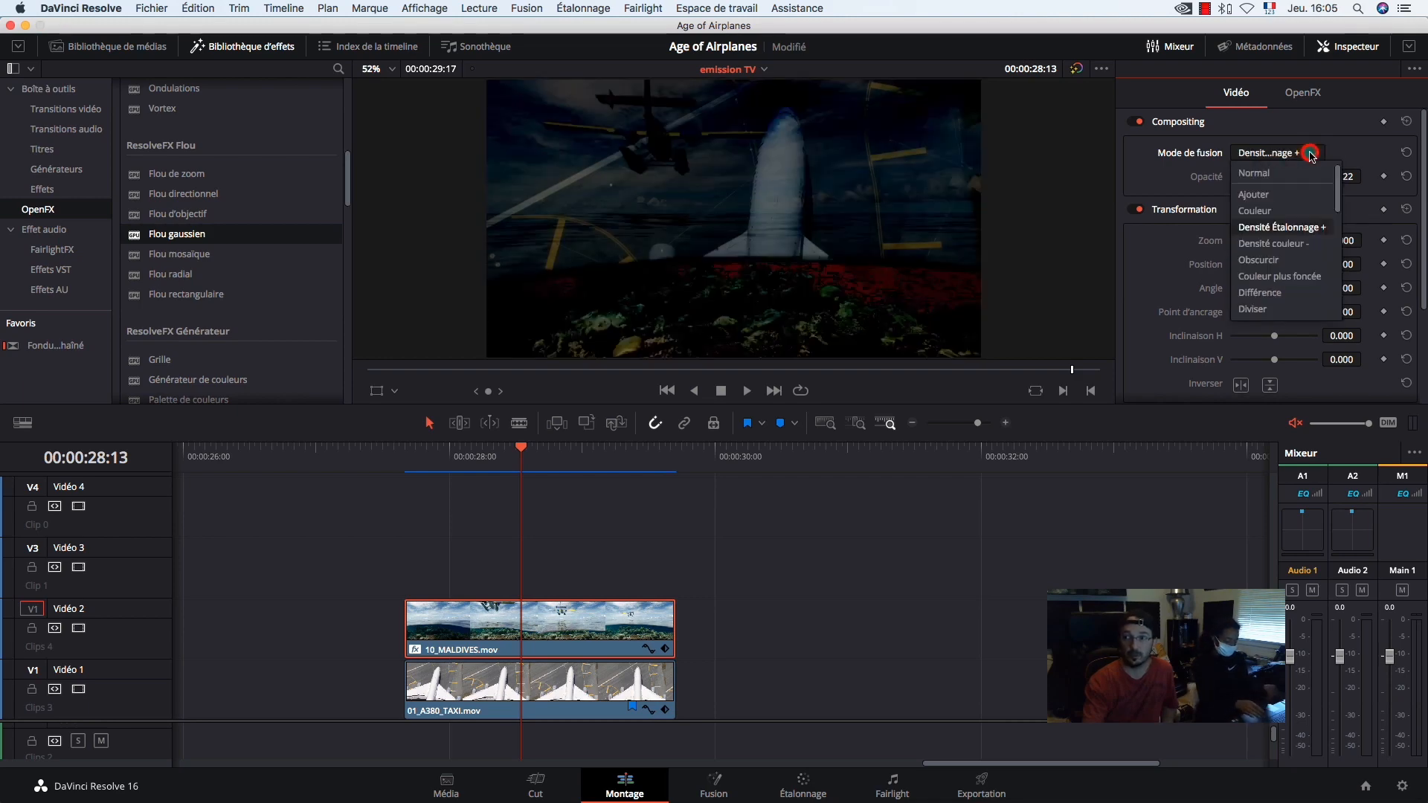
click(1298, 244)
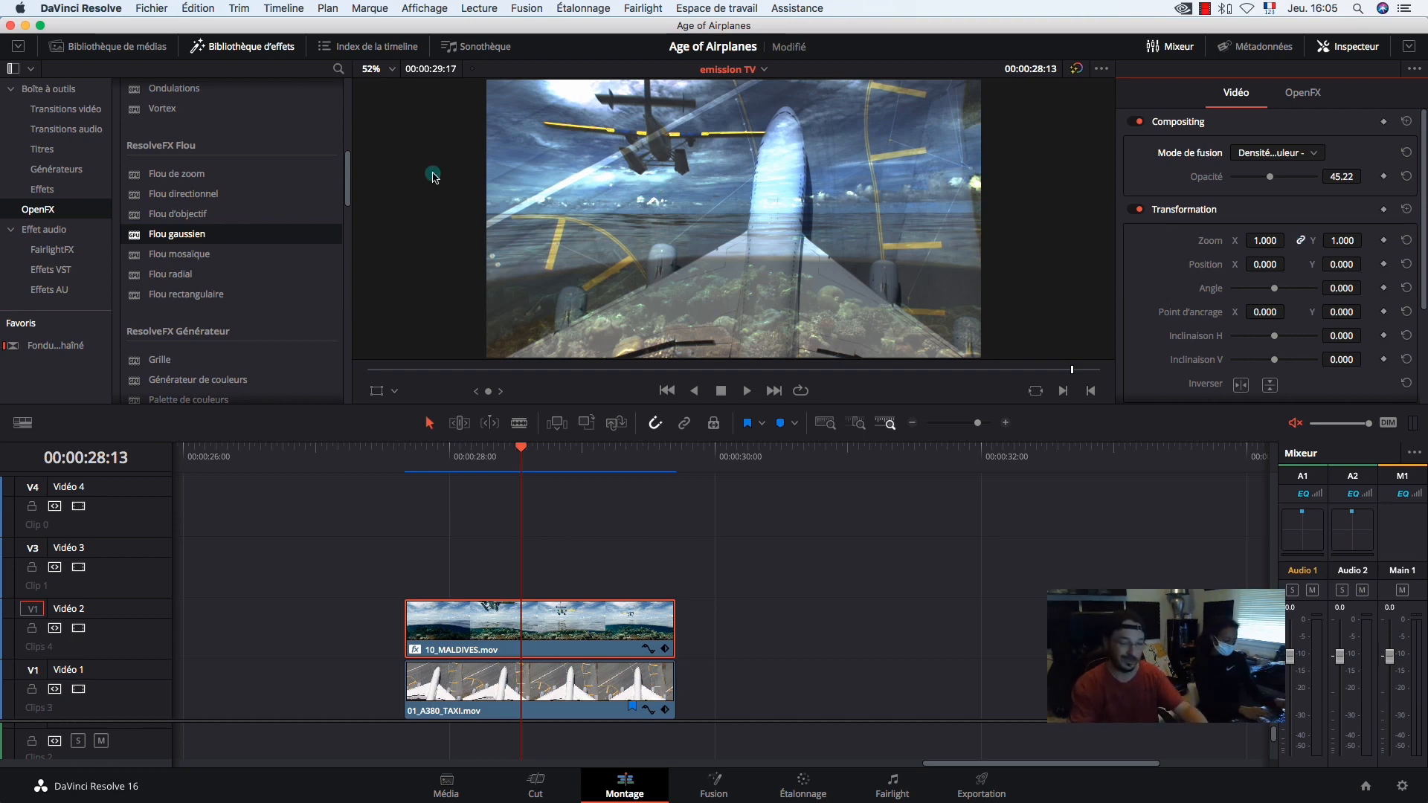
Take a screenshot of just the composited image in the timeline viewer.
key(shift+super+4)
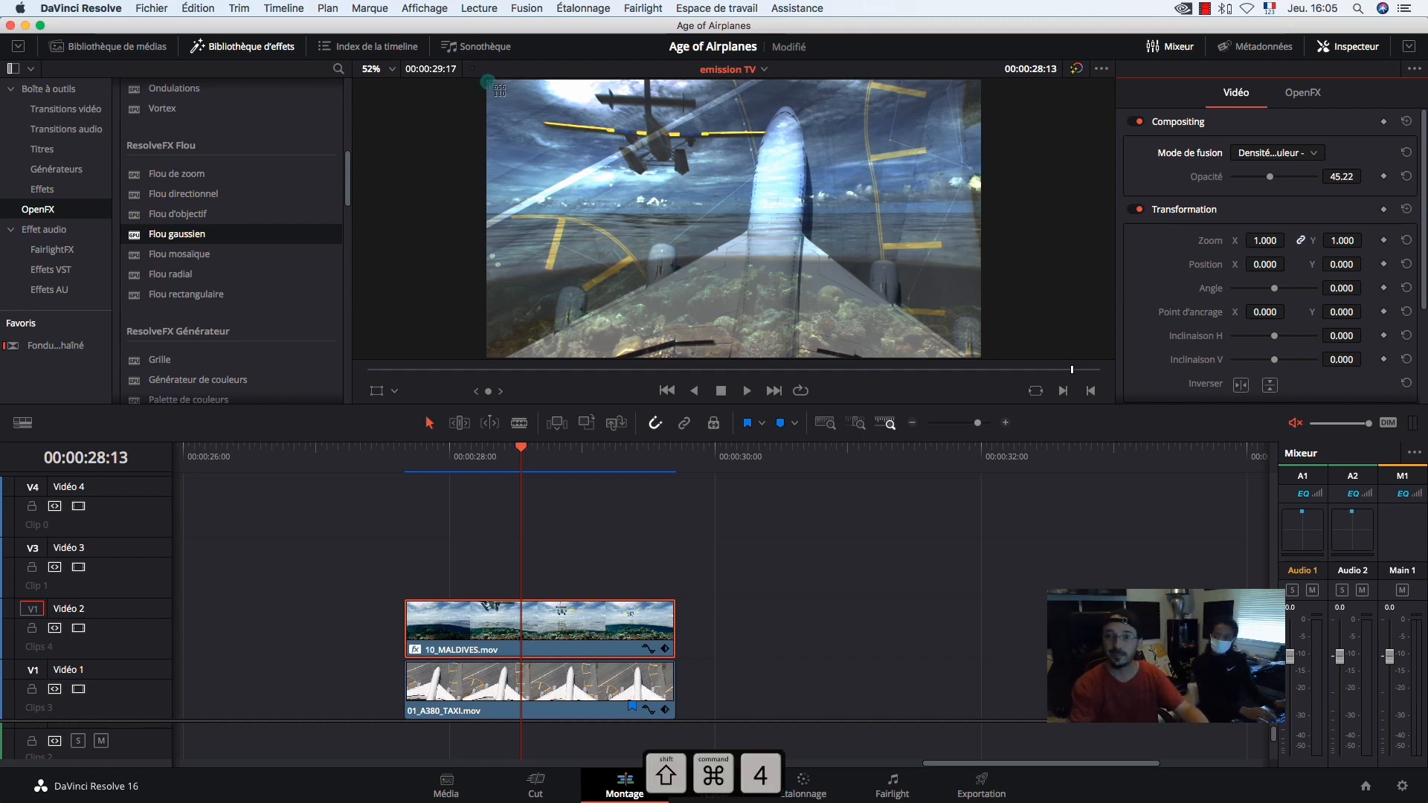
drag(488, 82, 980, 355)
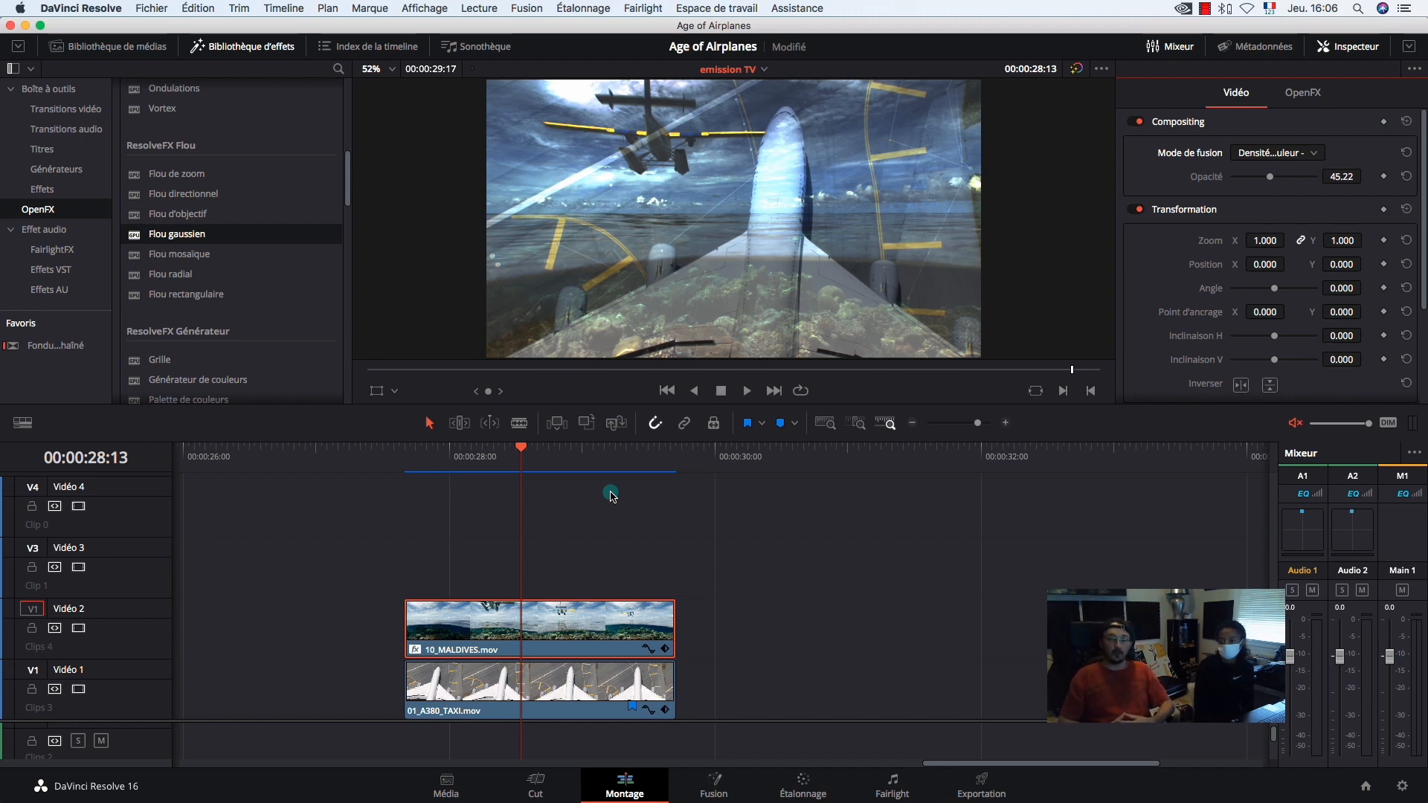
Play the composite from the clips' start, and return there to step frame by frame to 00:00:28:19.
click(404, 456)
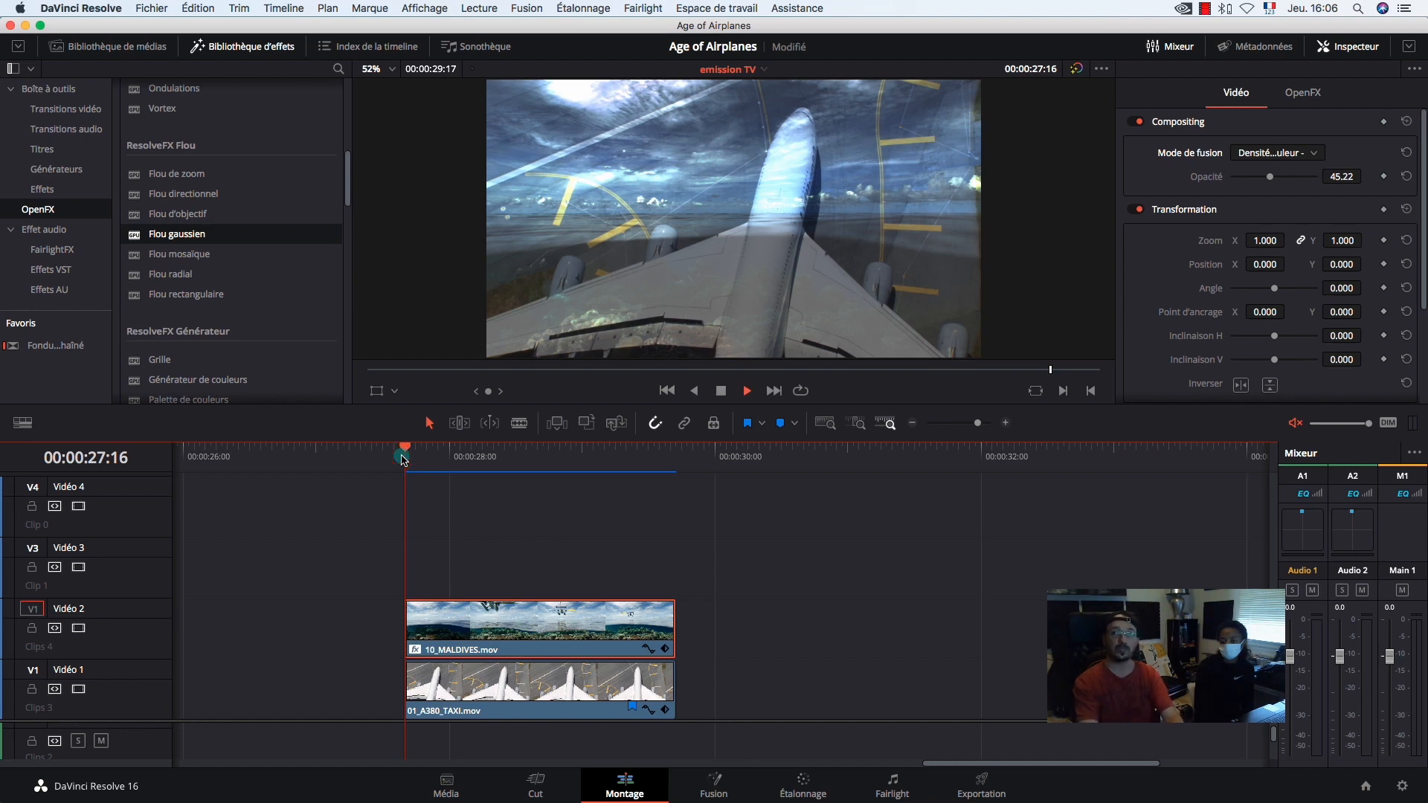
key(space)
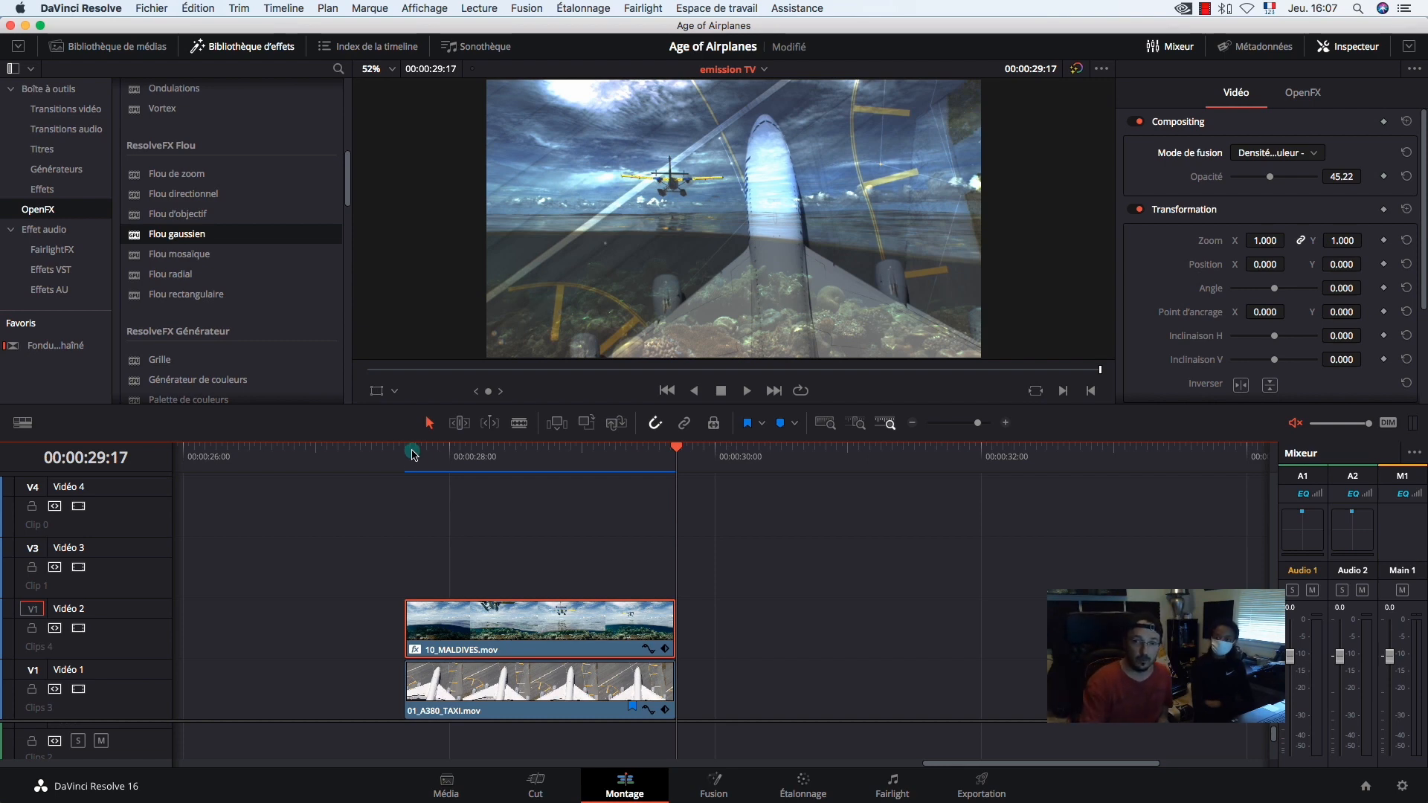
click(406, 452)
key(Right)
key(Right)
key(Right)
key(Right)
key(Right)
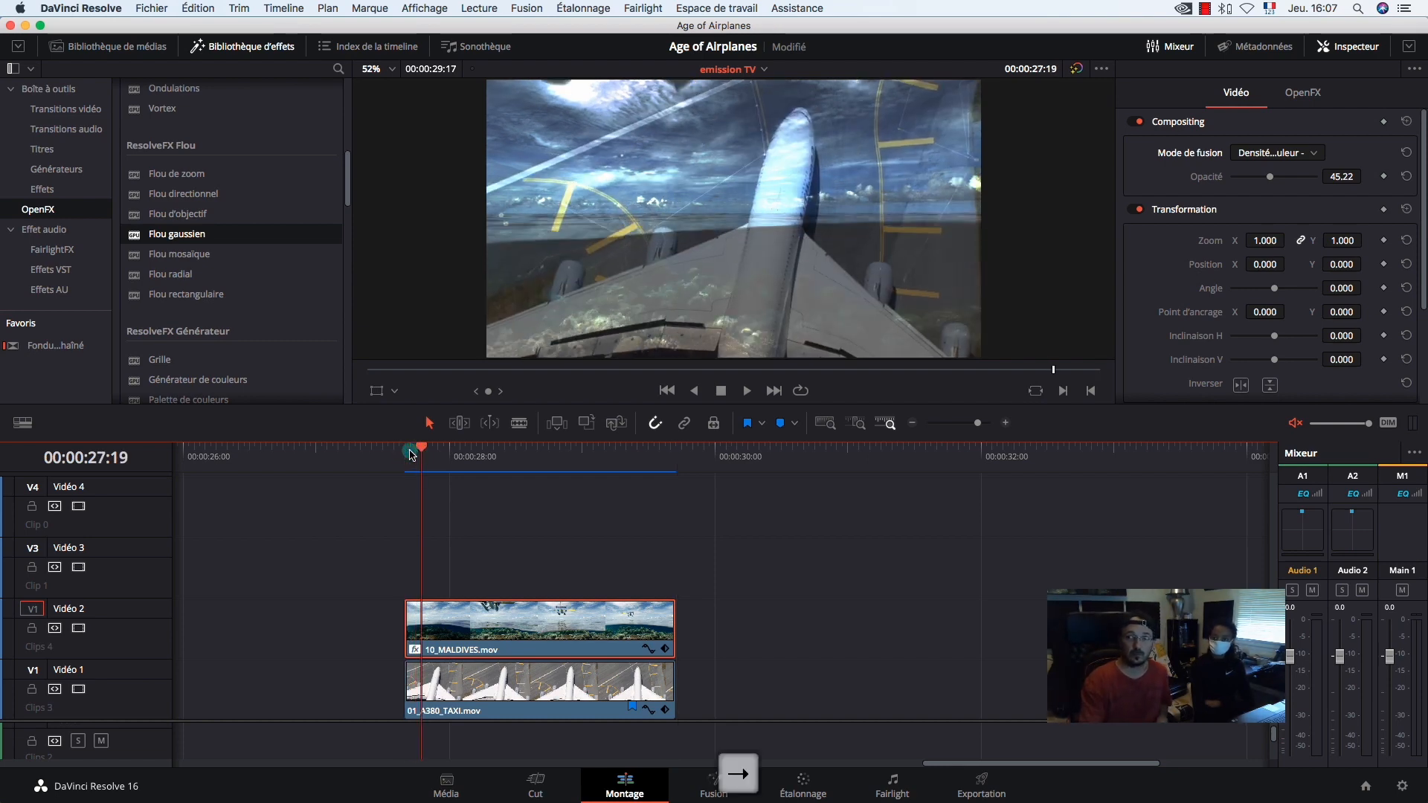
key(Right)
key(Right)
key(Right)
key(Right)
key(Right)
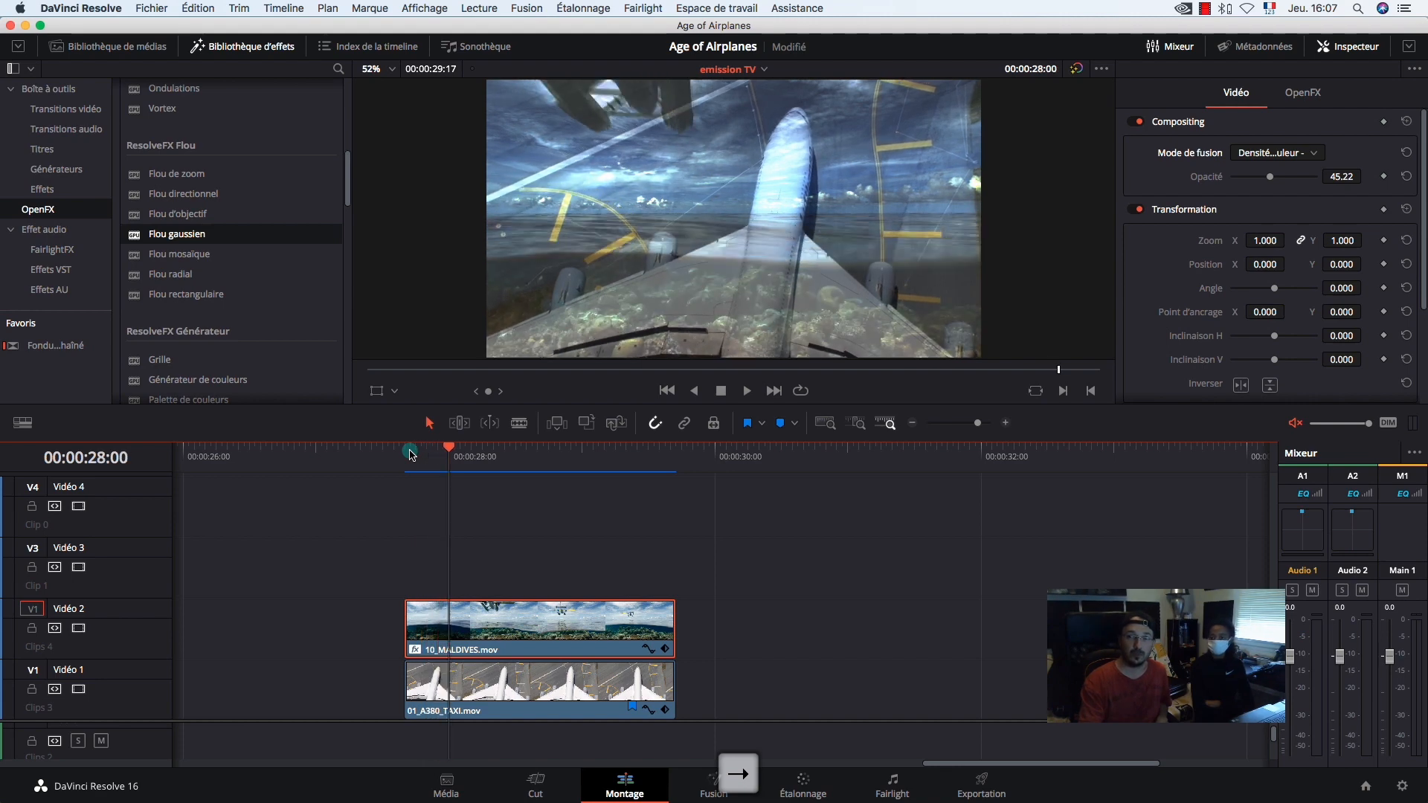
key(Right)
key(Right)
key(Right)
key(Right)
key(Right)
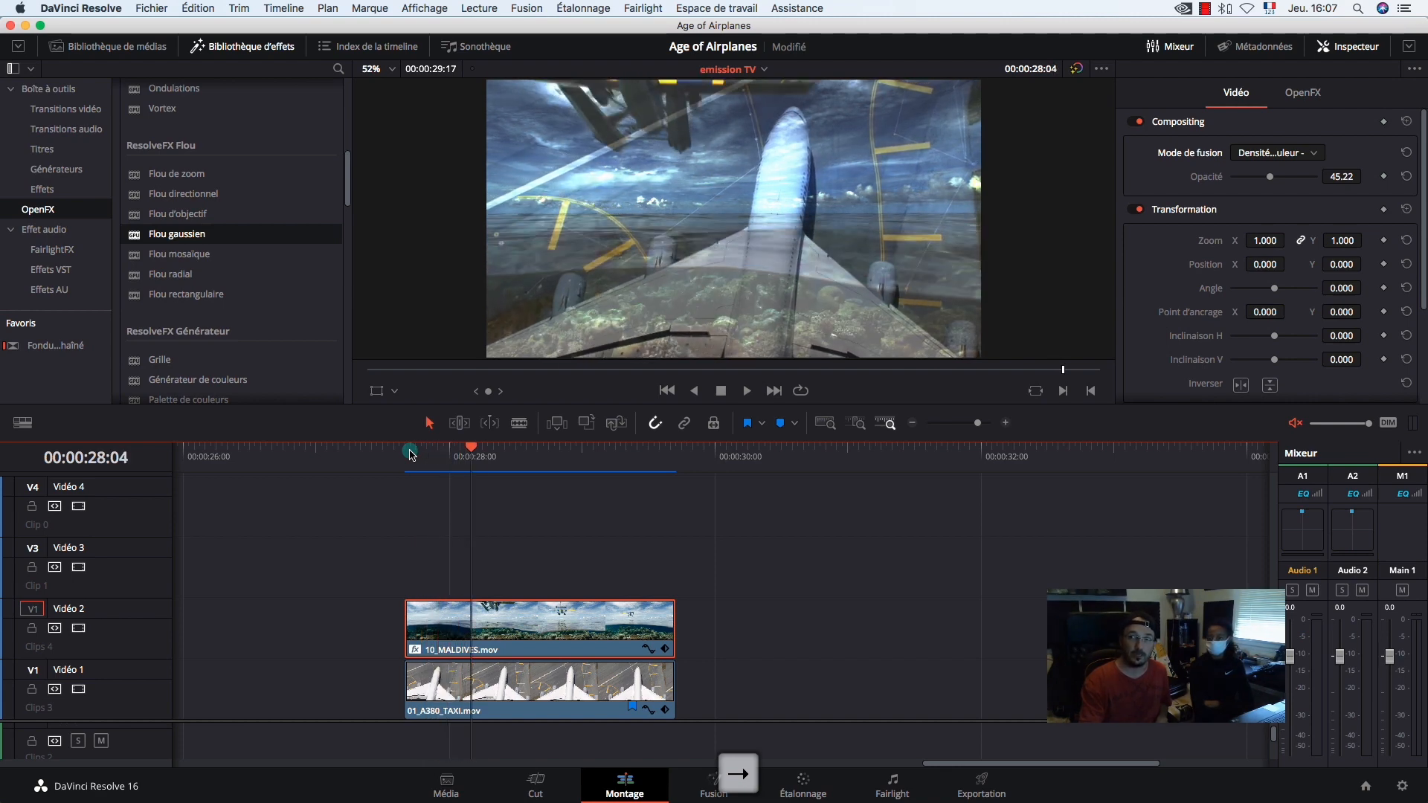
key(Right)
key(Right)
key(Right)
key(Right)
key(Right)
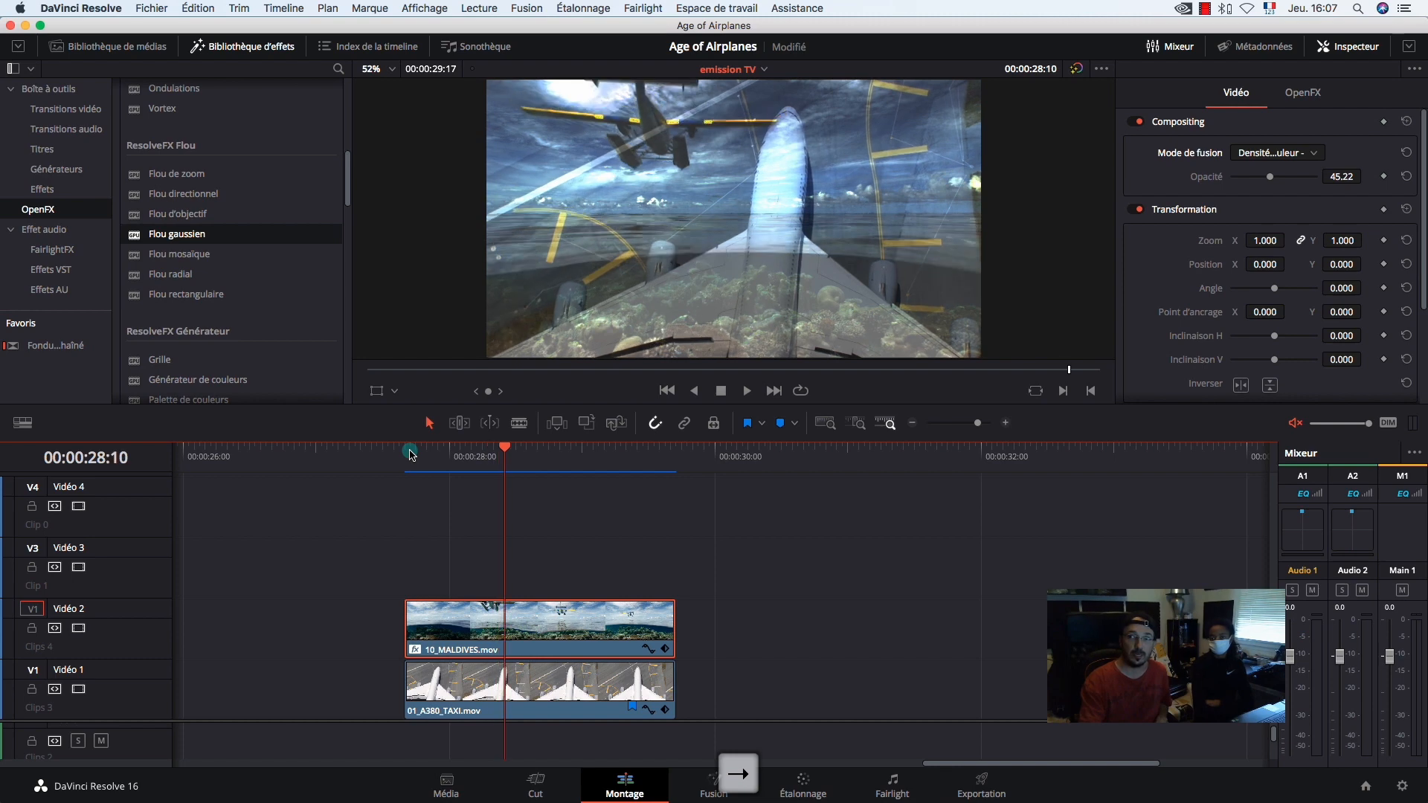
key(Right)
key(Right)
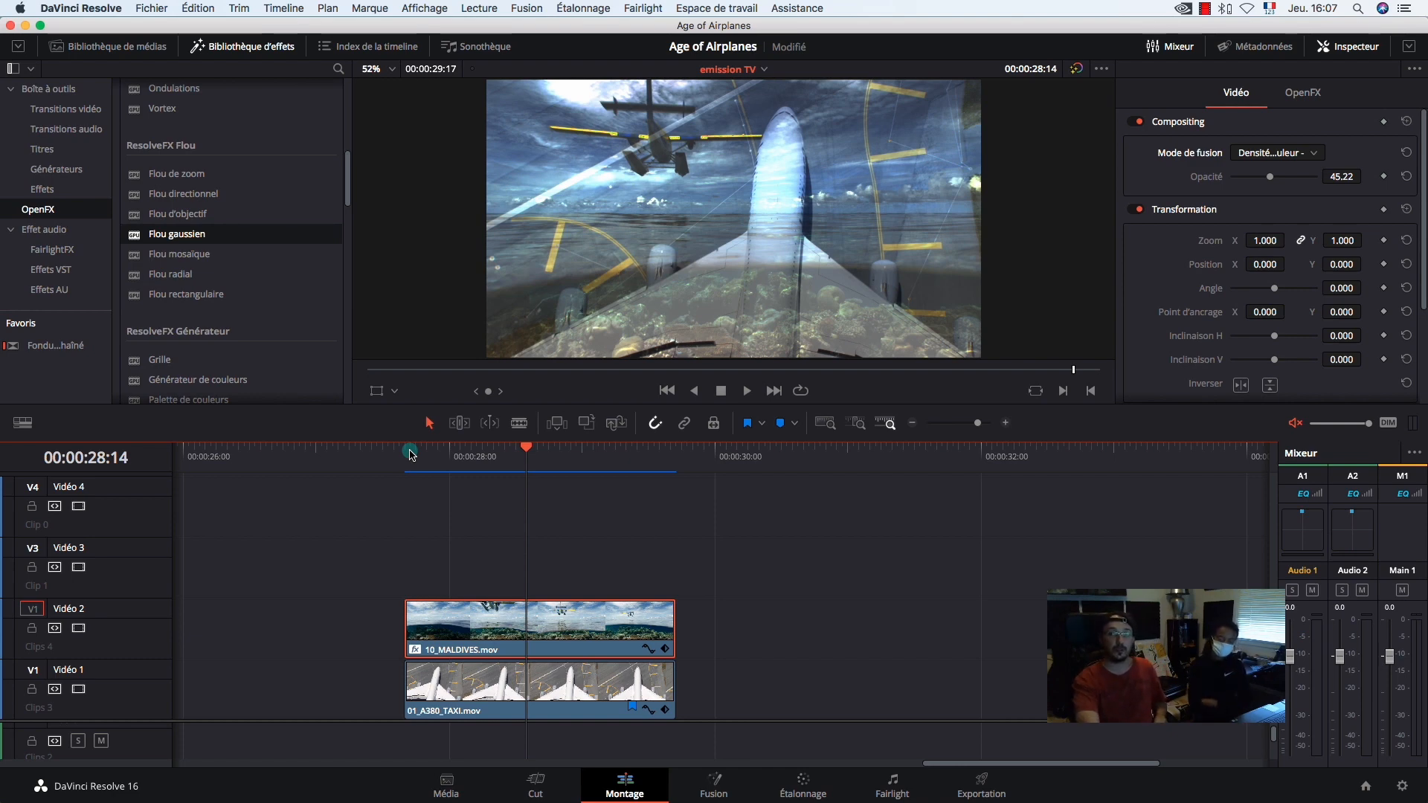
key(Right)
key(Right)
key(Right)
key(Right)
key(Right)
key(Right)
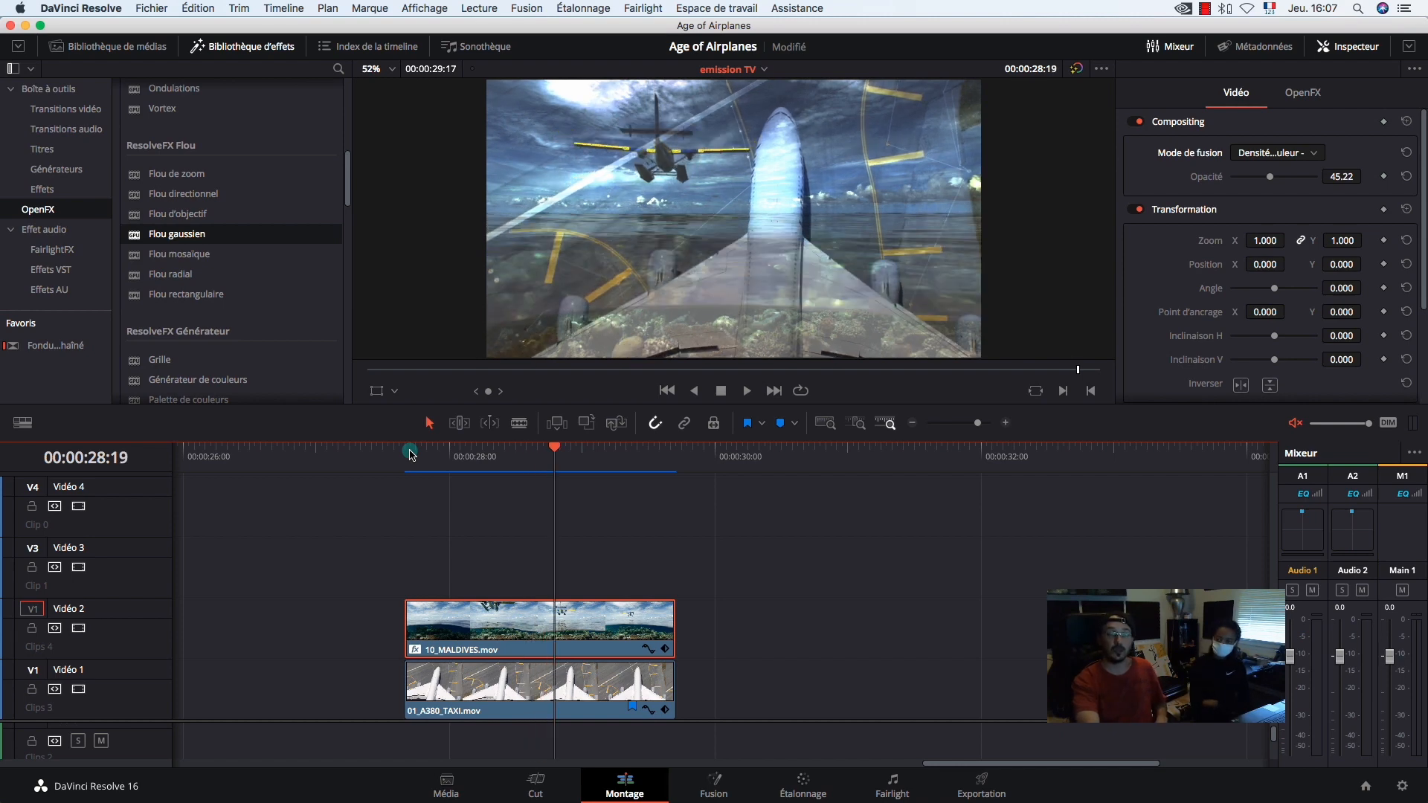